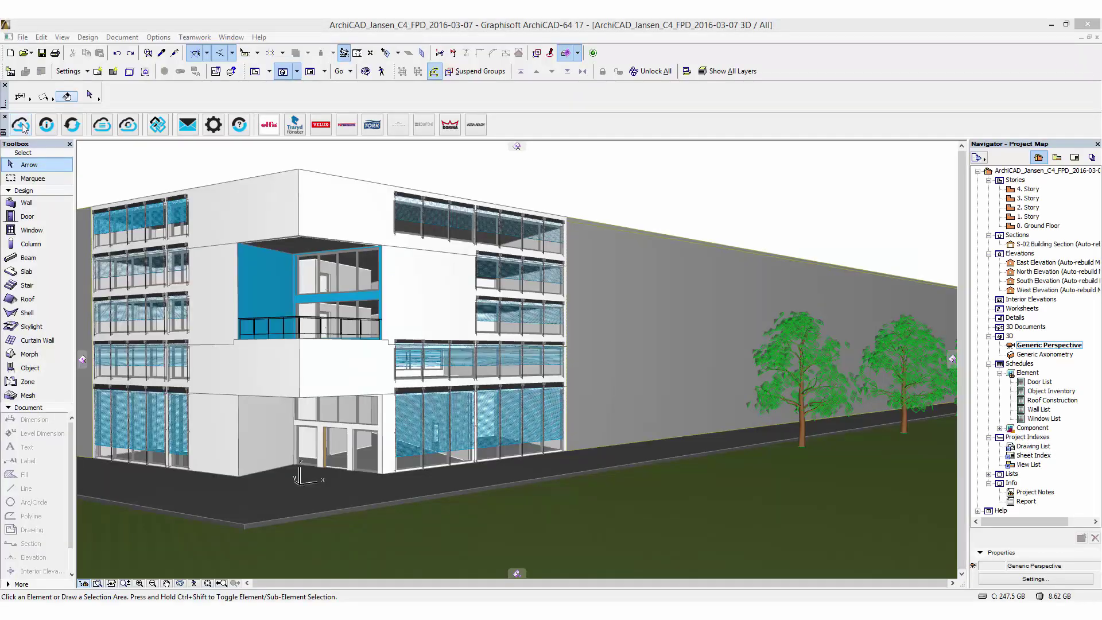
# Browse the BIMobject product catalogue and filter it to the brand Jansen AG.
pyautogui.click(22, 128)
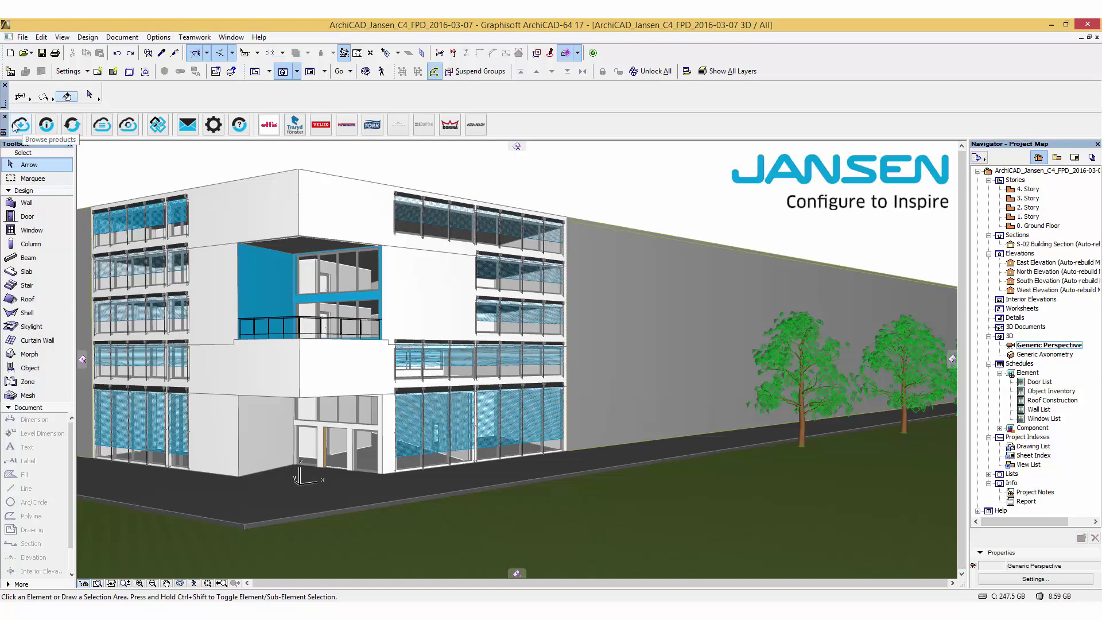
pyautogui.click(15, 127)
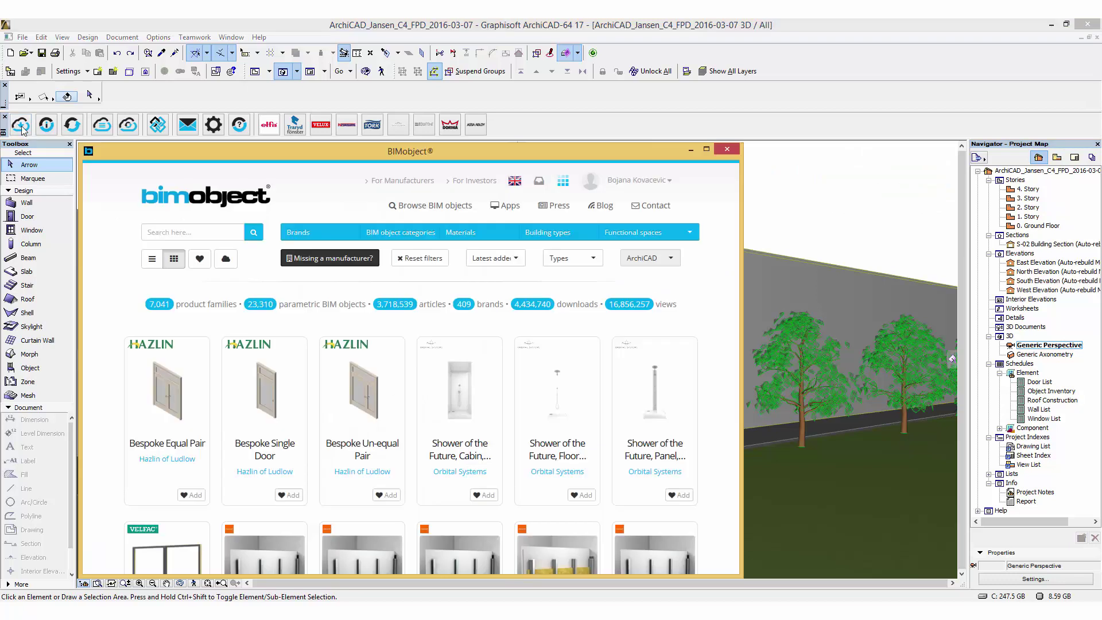
pyautogui.click(299, 240)
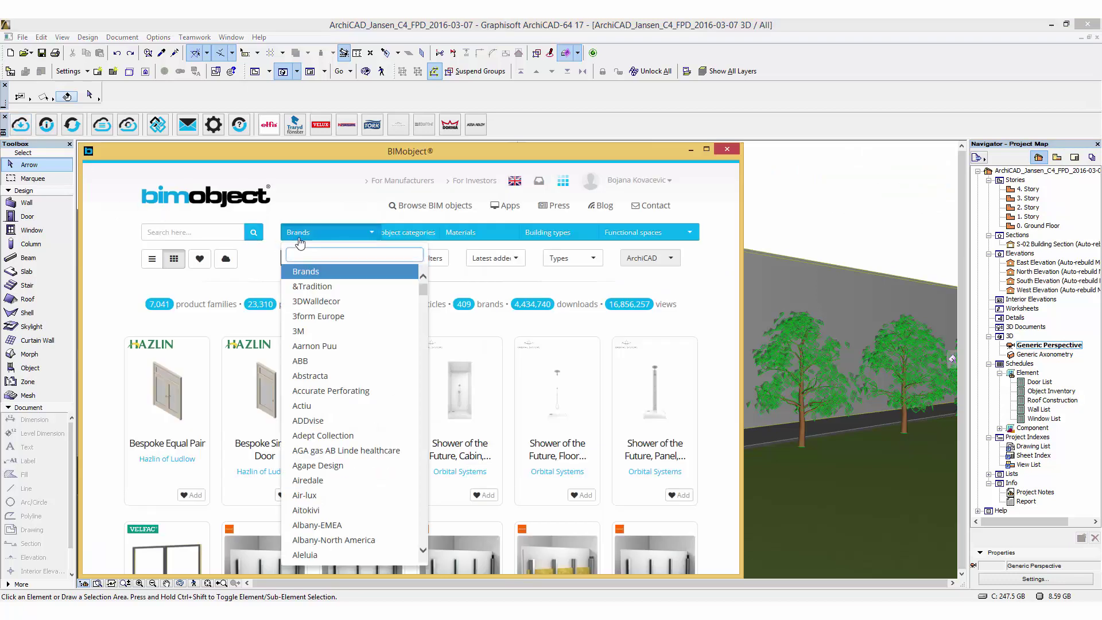
pyautogui.write('Jansen')
pyautogui.press('Return')
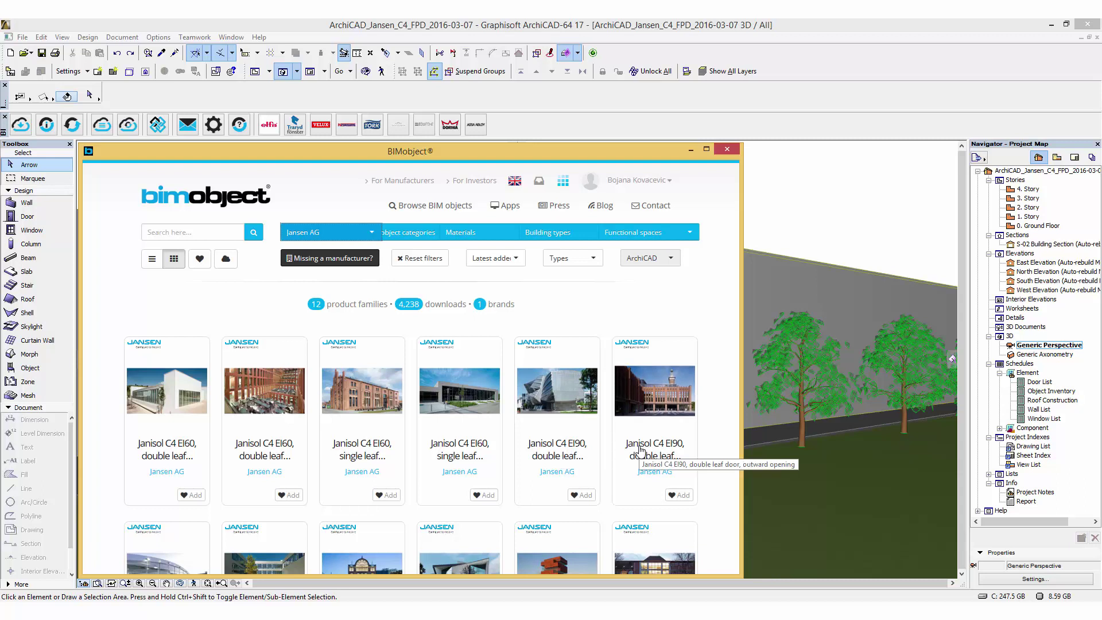
# Open the product page of the Janisol C4 EI90 double leaf door, outward opening, and look through its pictures.
pyautogui.scroll(-1, 642, 450)
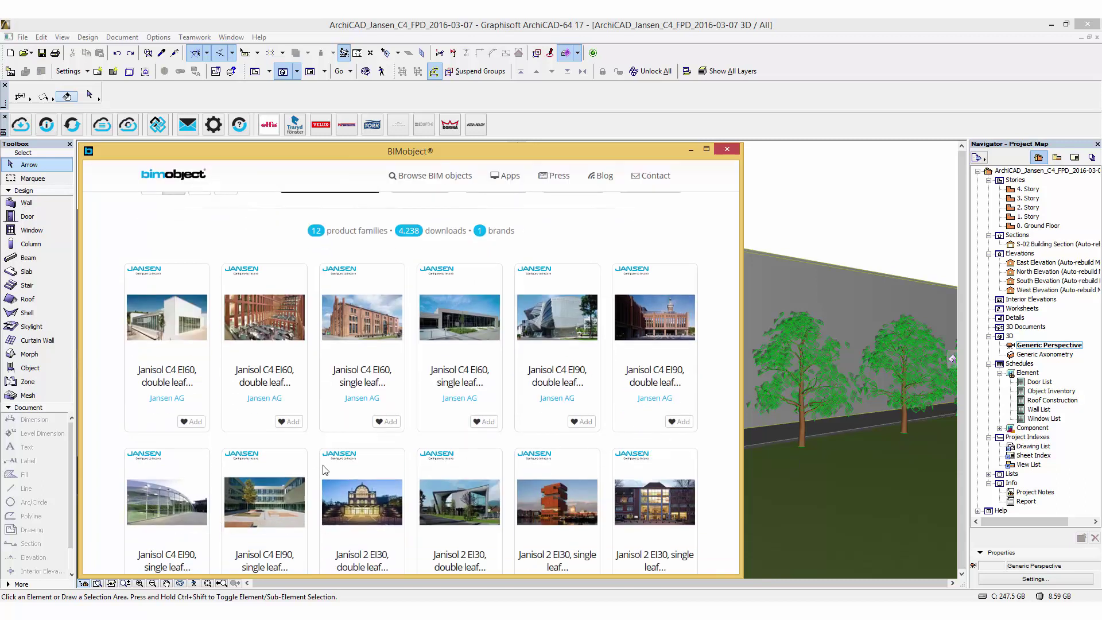
pyautogui.click(655, 341)
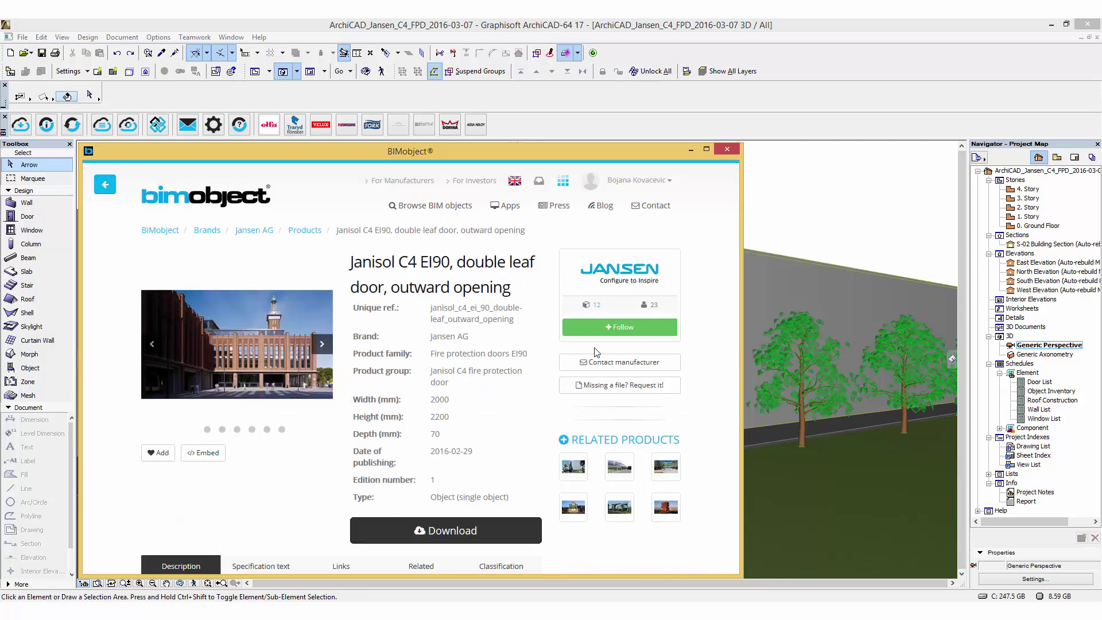
pyautogui.click(320, 347)
pyautogui.click(320, 349)
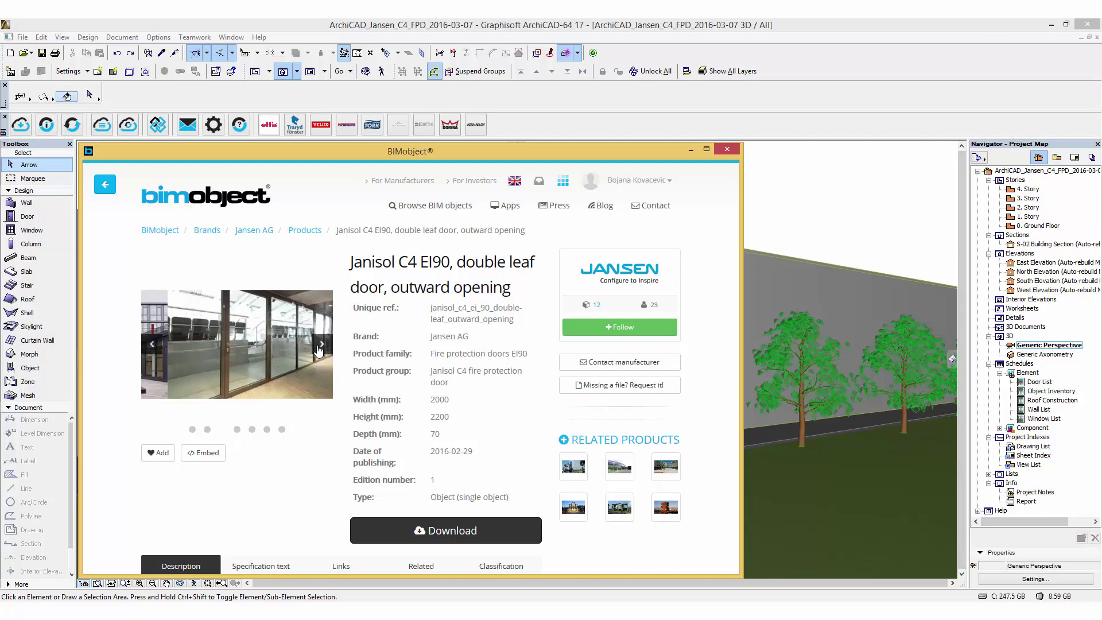
pyautogui.click(320, 348)
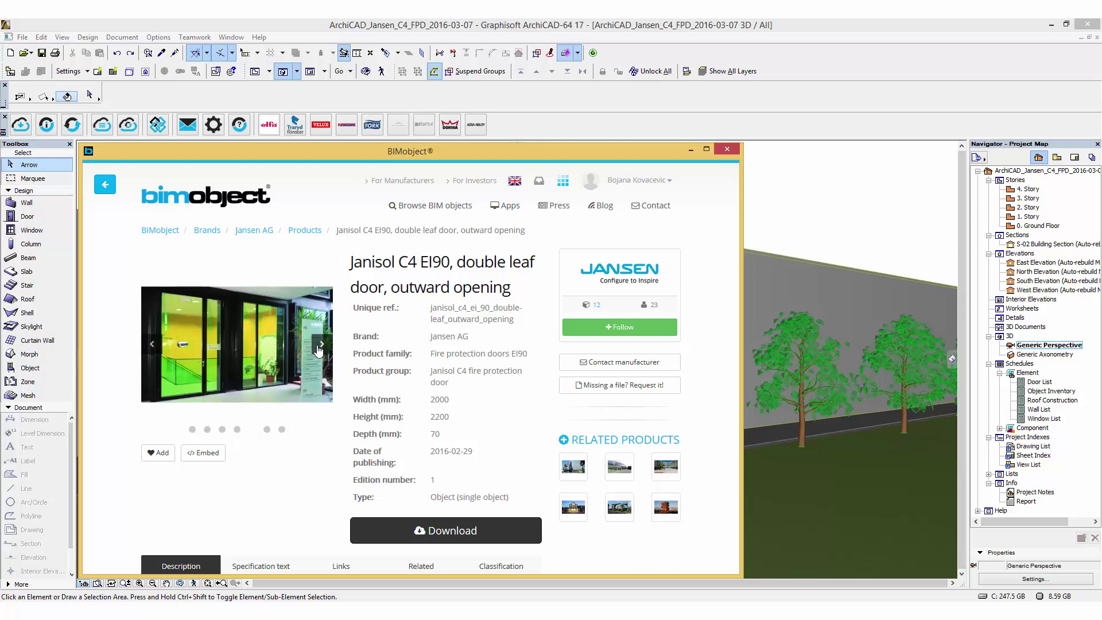
pyautogui.click(319, 348)
# Read the description and the specification text of the Janisol C4 EI90 door.
pyautogui.scroll(-3, 319, 351)
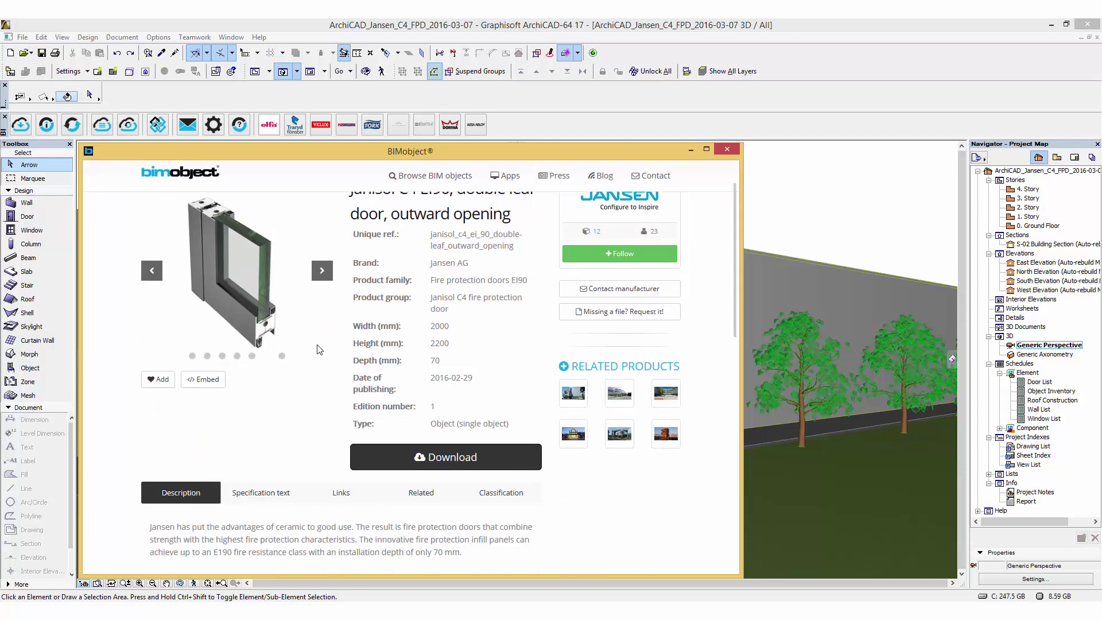
pyautogui.scroll(-1, 319, 348)
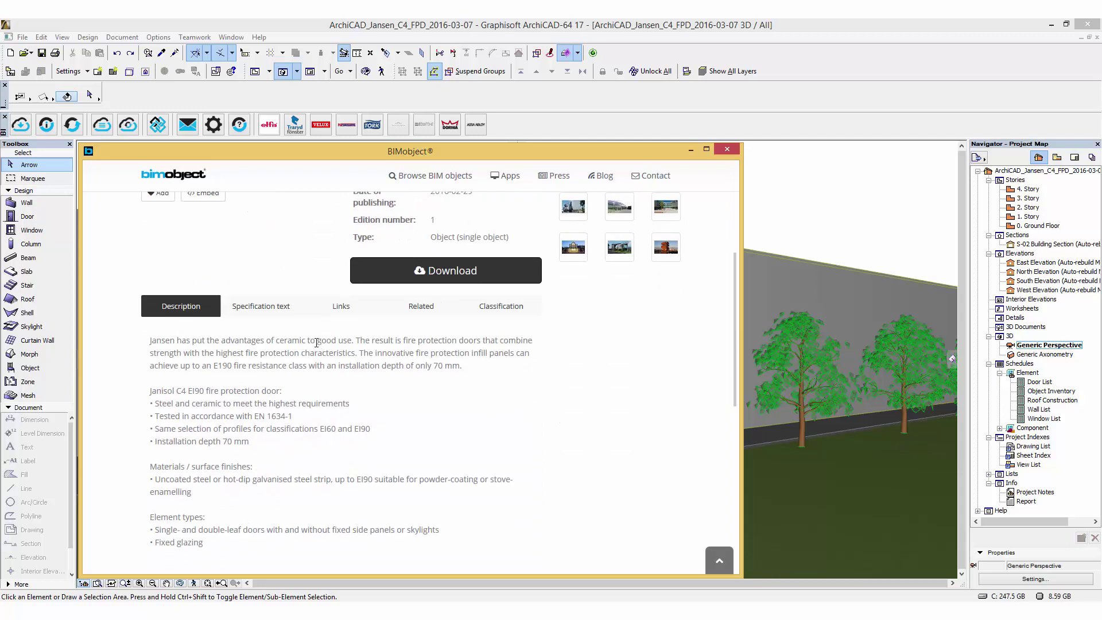
pyautogui.click(282, 310)
pyautogui.scroll(-1, 284, 328)
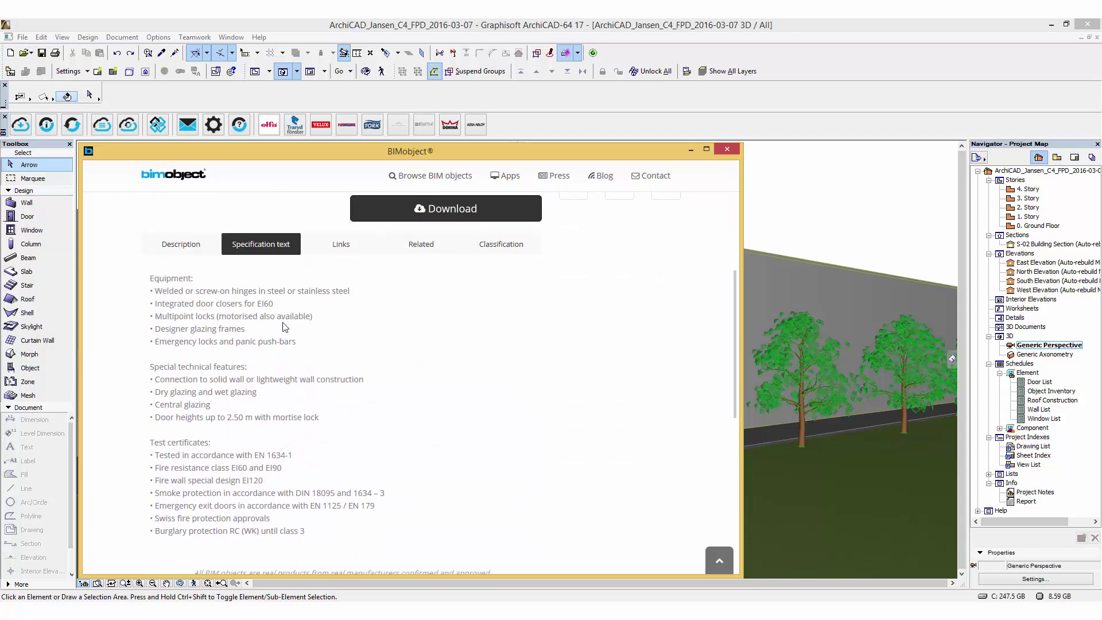
# Follow the door's product URL to the manufacturer's website, review its pictures and product details, and close the page.
pyautogui.click(341, 244)
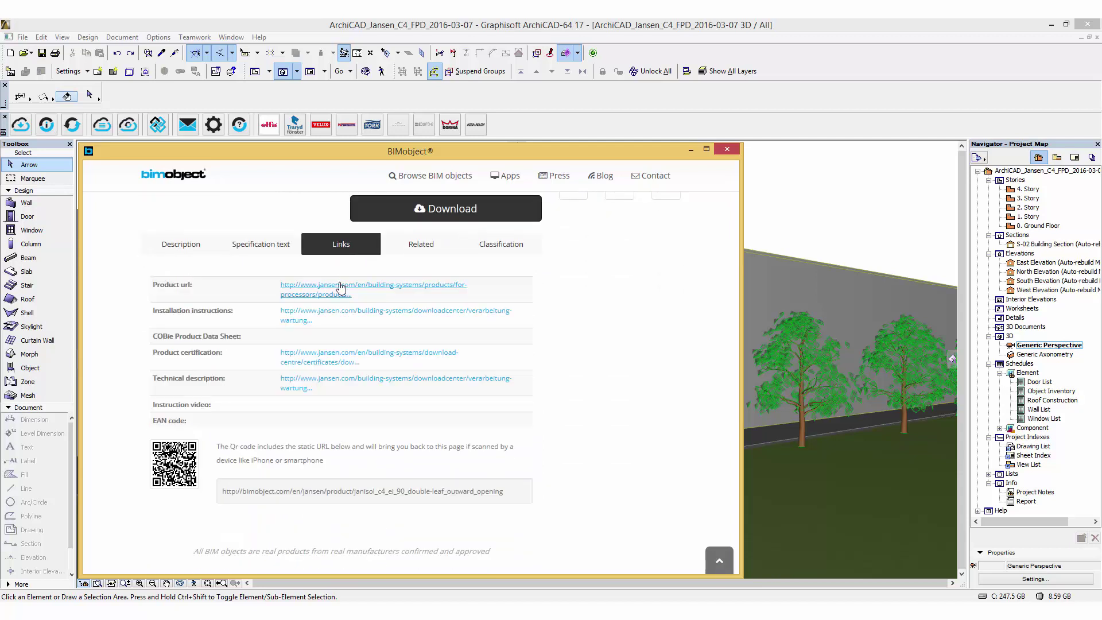
pyautogui.click(341, 287)
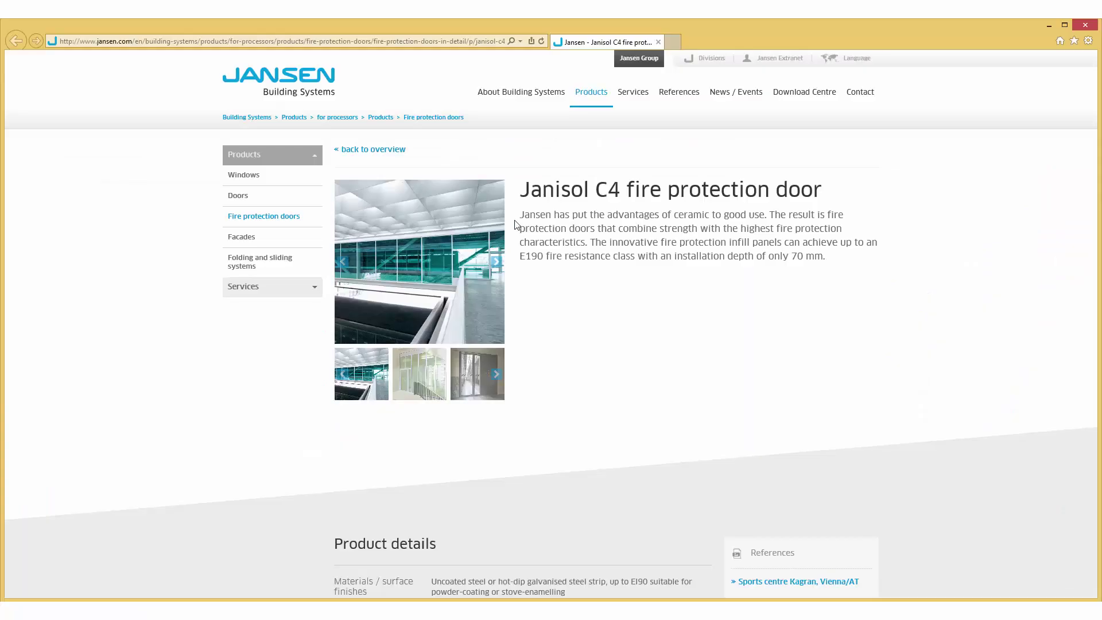
pyautogui.click(497, 262)
pyautogui.click(496, 262)
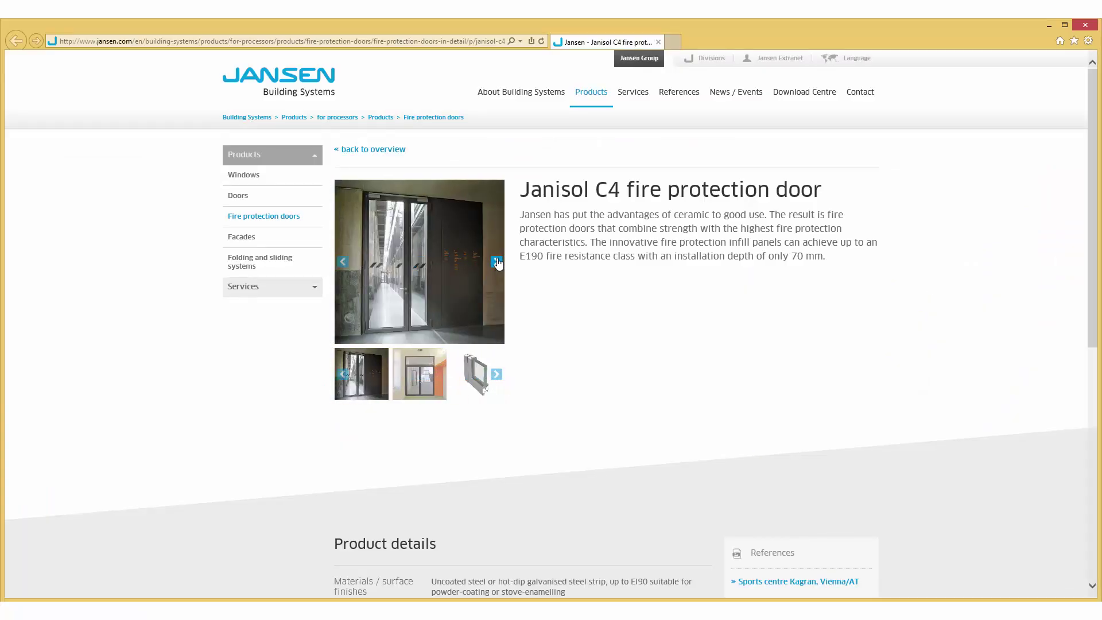
pyautogui.scroll(-7, 647, 346)
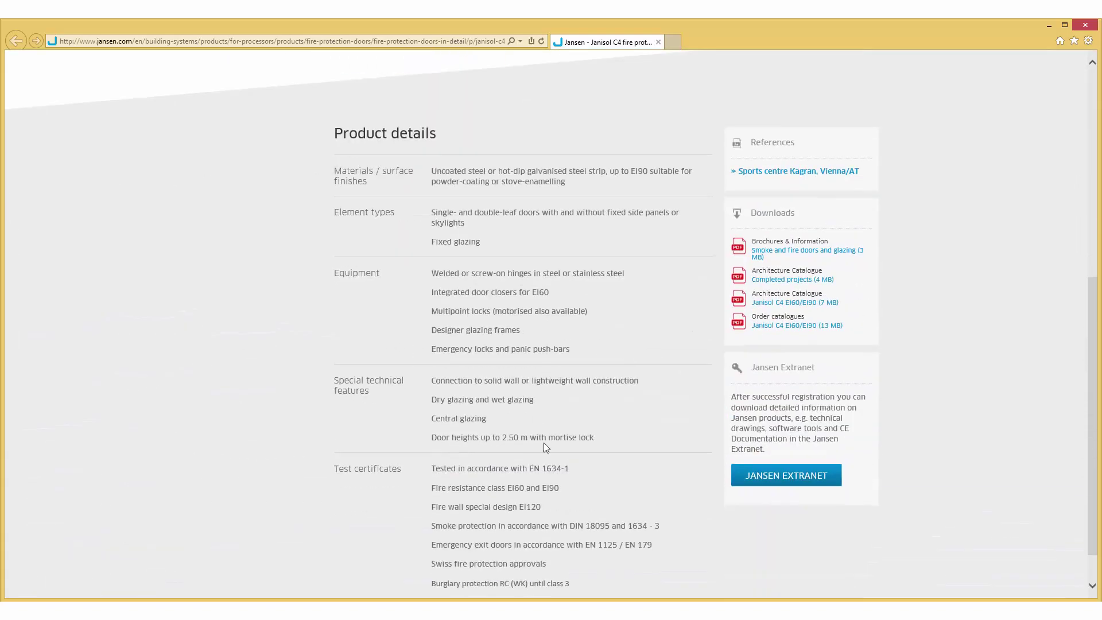
pyautogui.click(1079, 29)
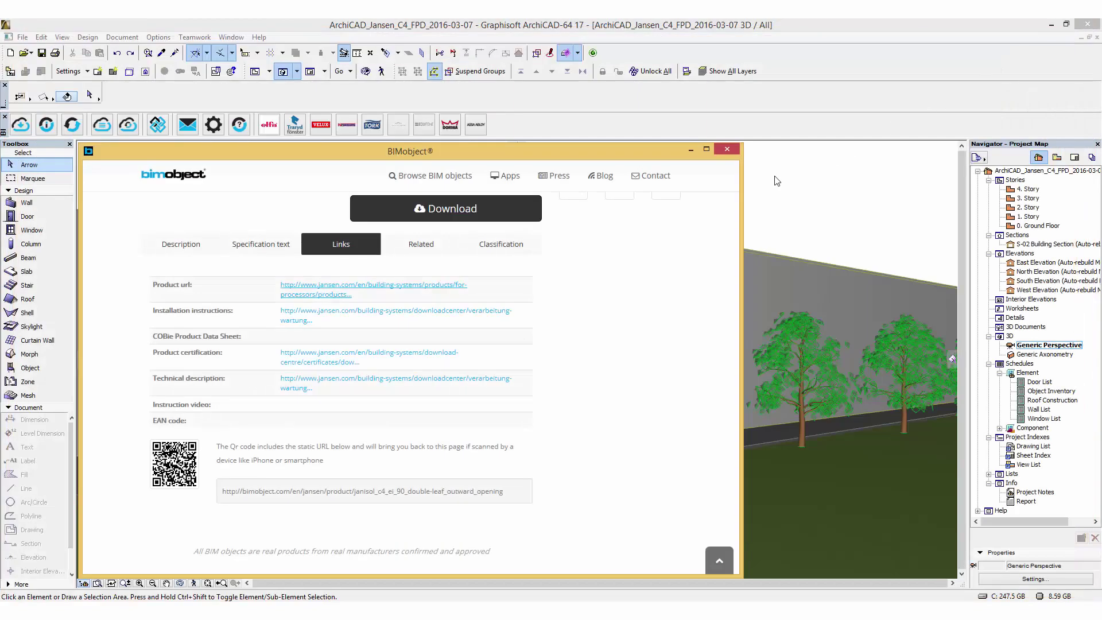
# Check the door's related data, such as materials and country of manufacture, and its classification.
pyautogui.click(440, 246)
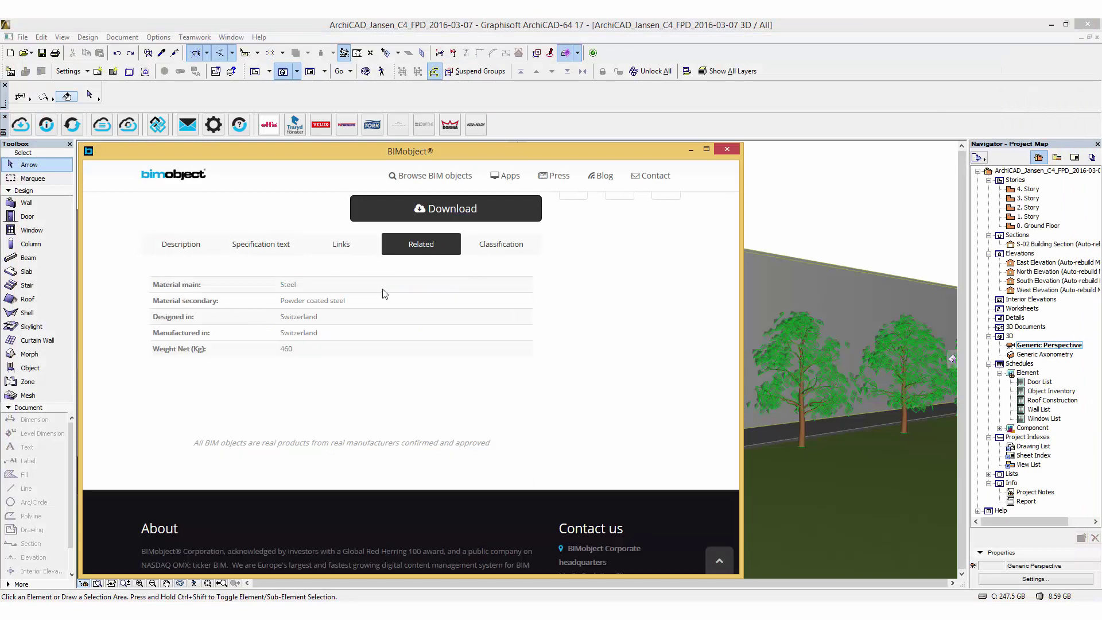
pyautogui.moveTo(328, 325); pyautogui.dragTo(283, 324)
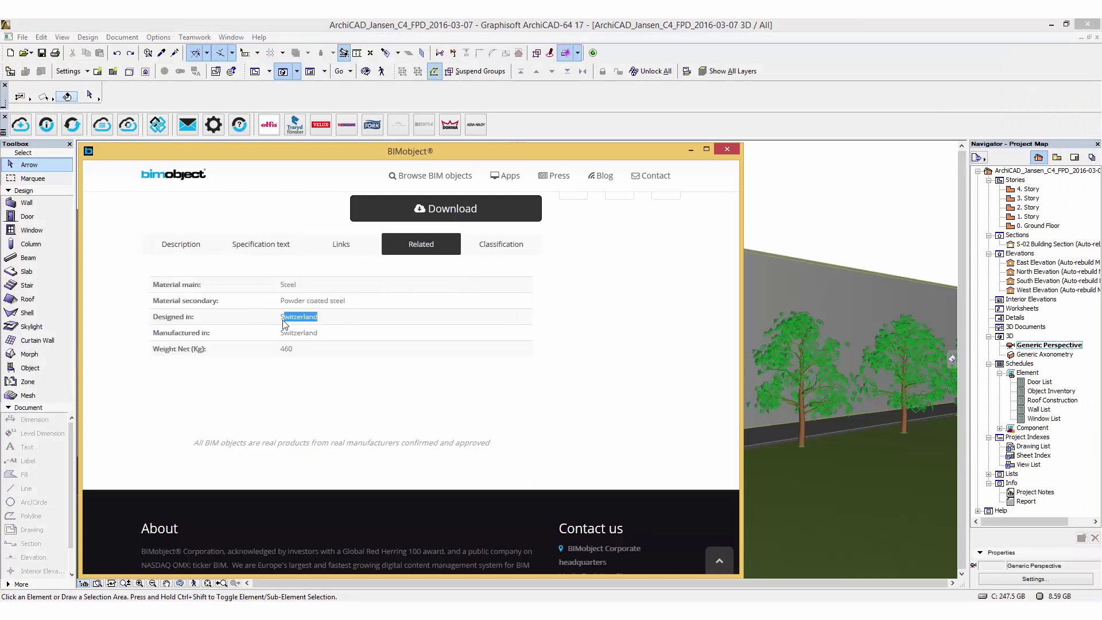
pyautogui.click(327, 334)
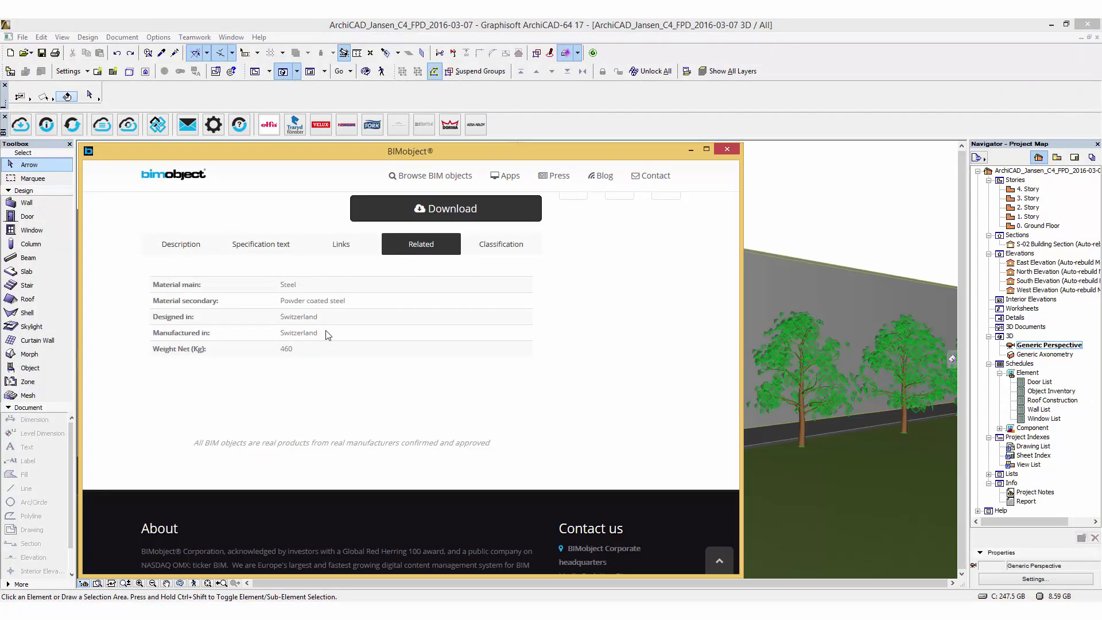
pyautogui.click(493, 250)
pyautogui.scroll(6, 389, 329)
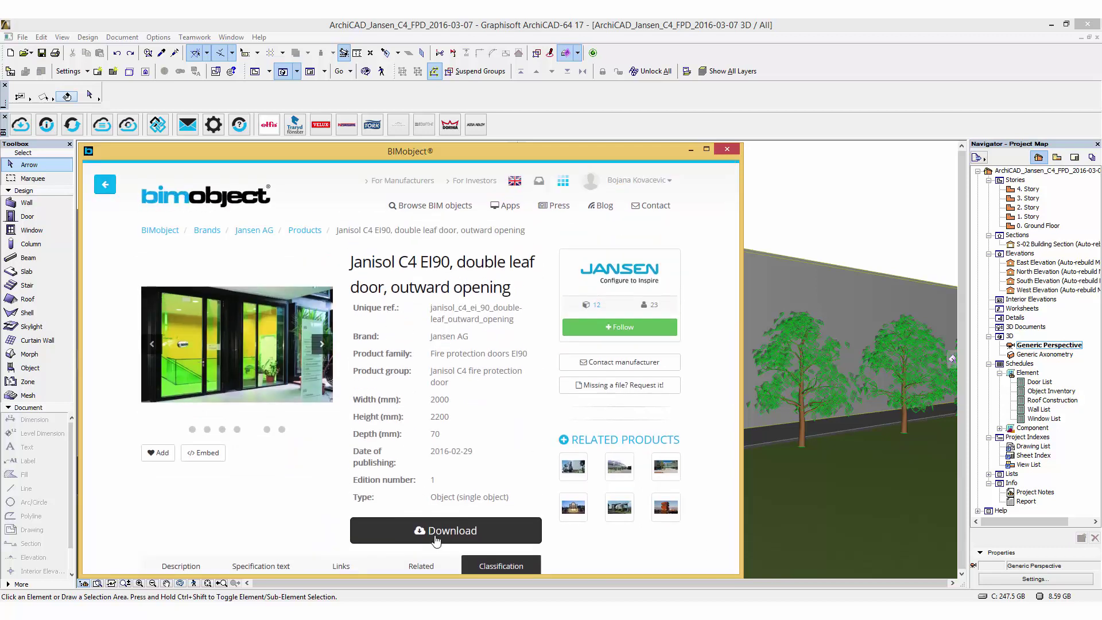
# Download the ArchiCAD object Janisol_C4_EI90_DoubleLeaf_OutwardOpening.gsm from the product's file list.
pyautogui.click(435, 534)
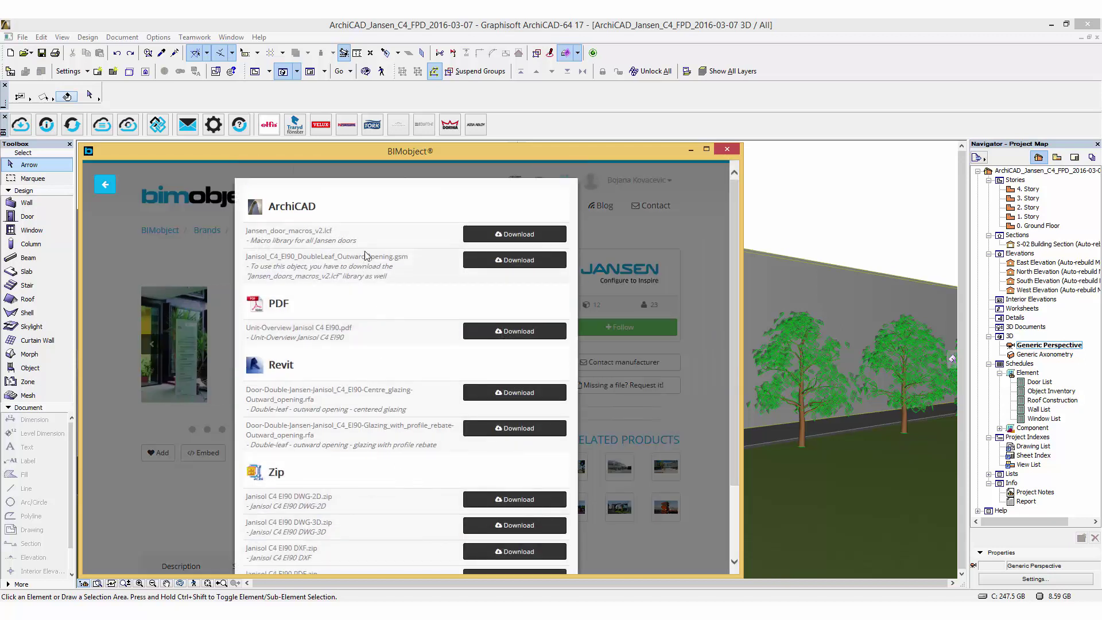
pyautogui.moveTo(358, 246); pyautogui.dragTo(240, 236)
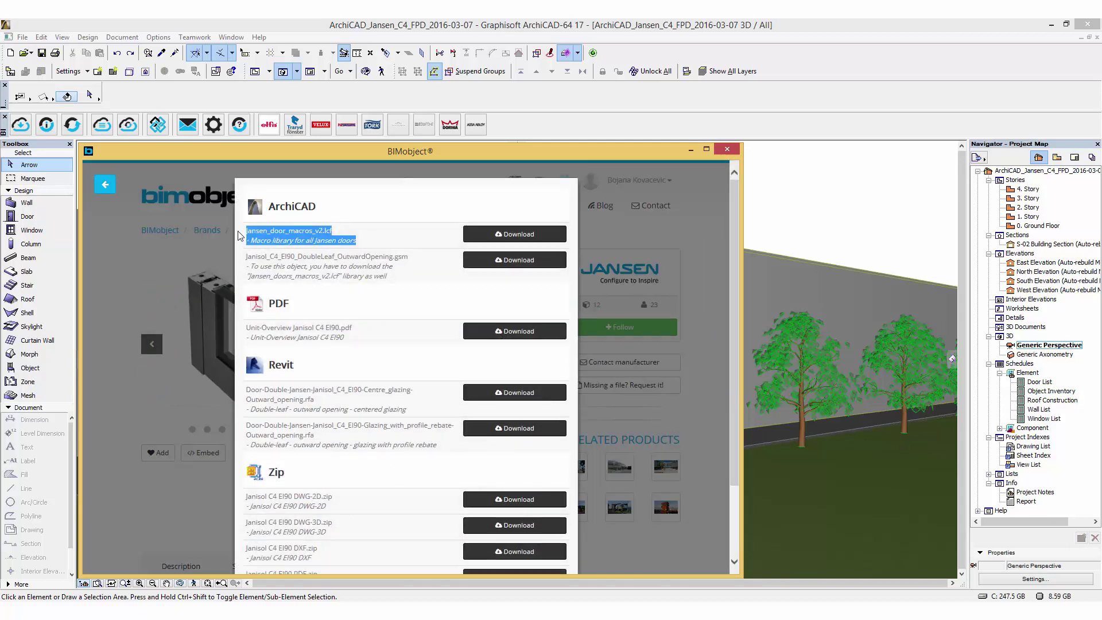
pyautogui.click(400, 287)
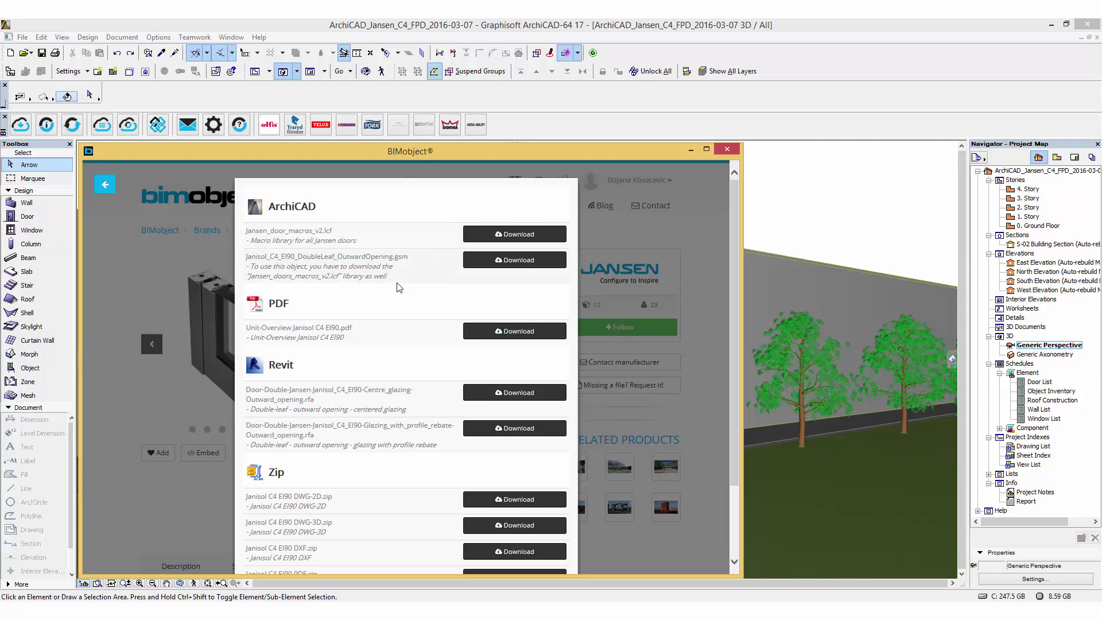
pyautogui.click(506, 262)
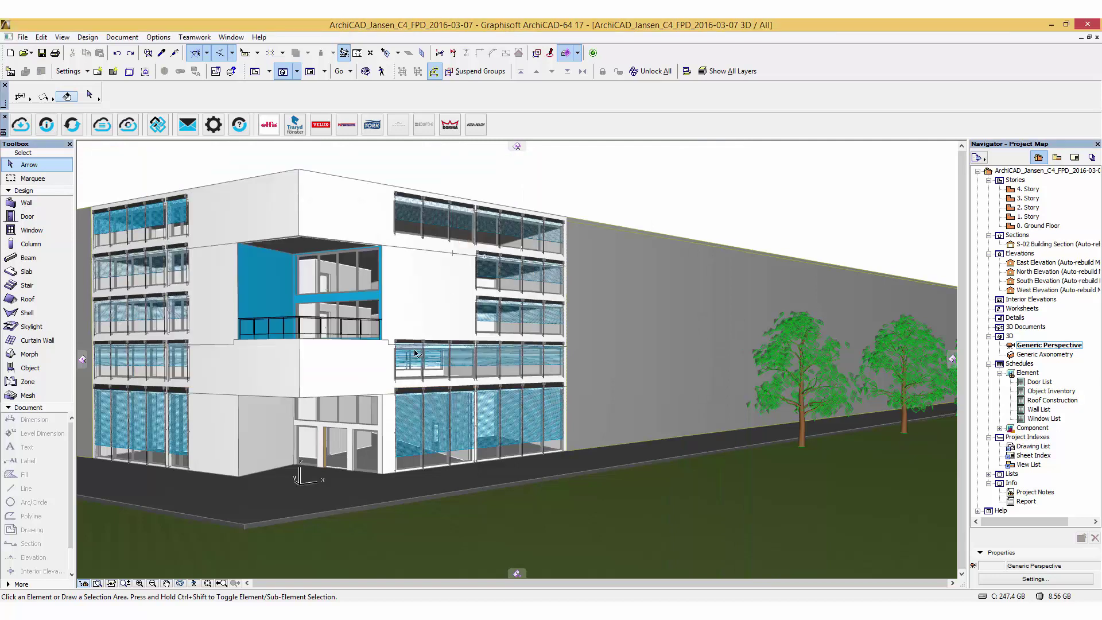
# Replace the ground-floor entrance's simple door opening with the Janisol C4 EI90 double leaf outward opening door from BIMobjectLibrary.
pyautogui.scroll(10, 327, 462)
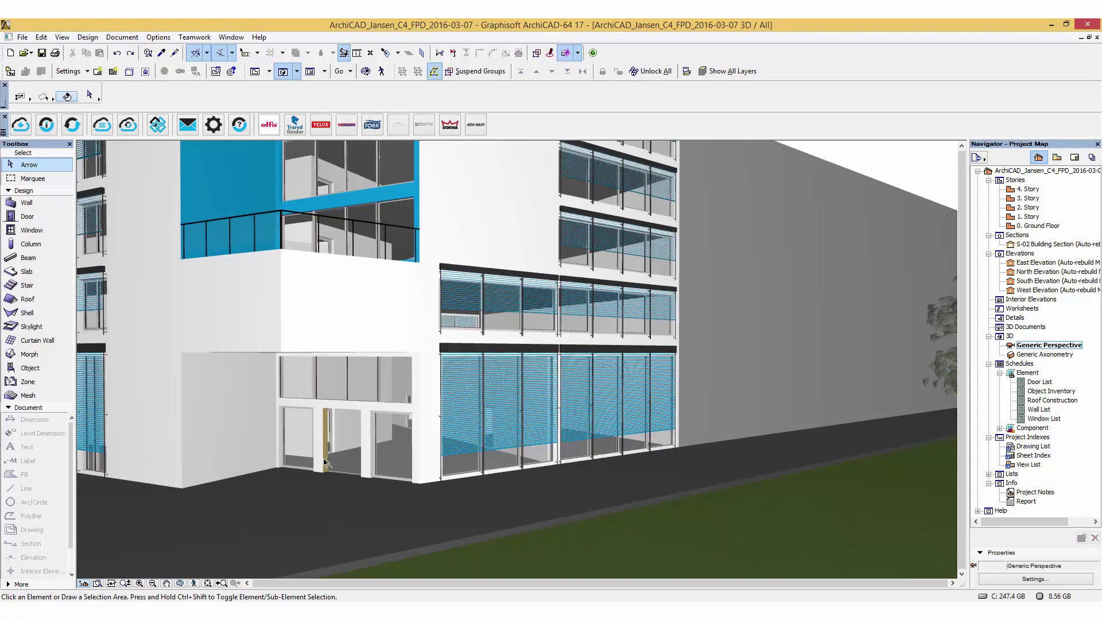
pyautogui.scroll(3, 324, 462)
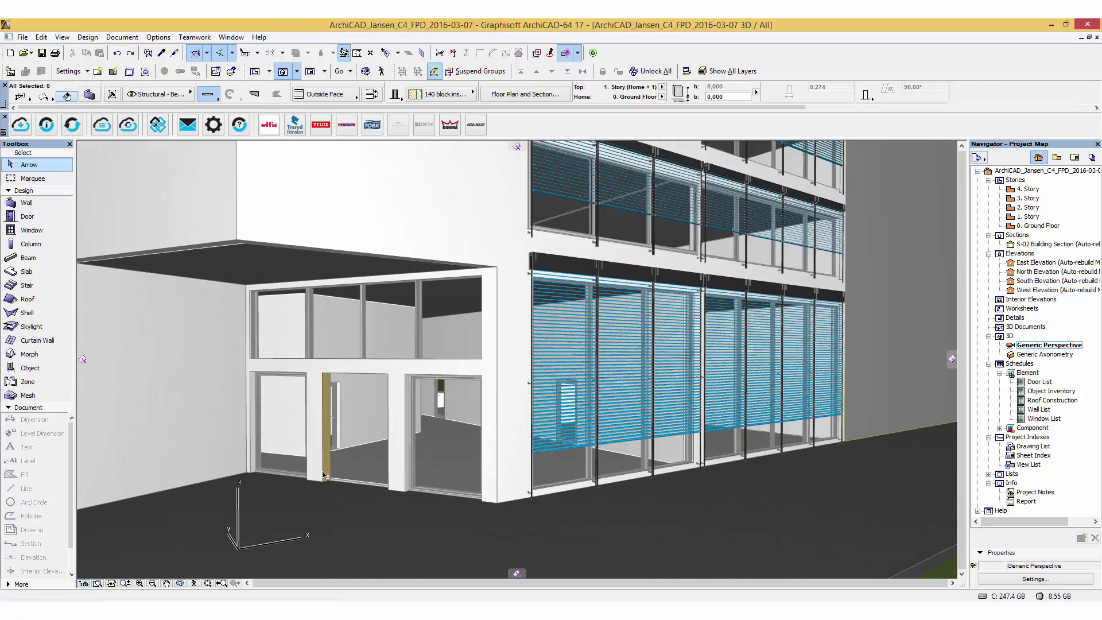
pyautogui.click(325, 484)
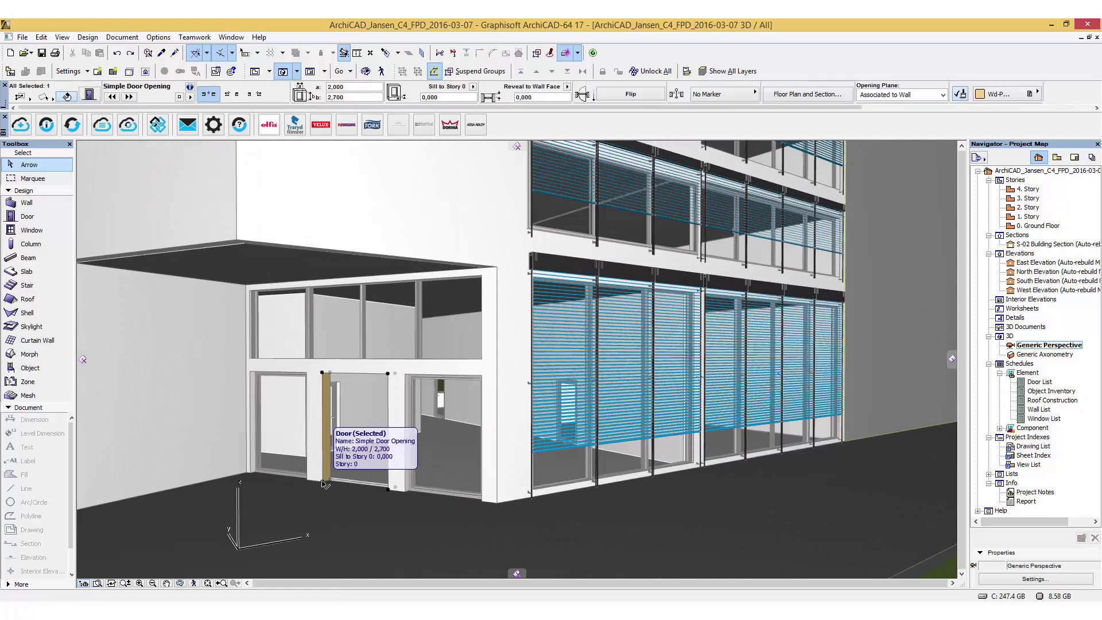
pyautogui.doubleClick(326, 484)
pyautogui.click(165, 149)
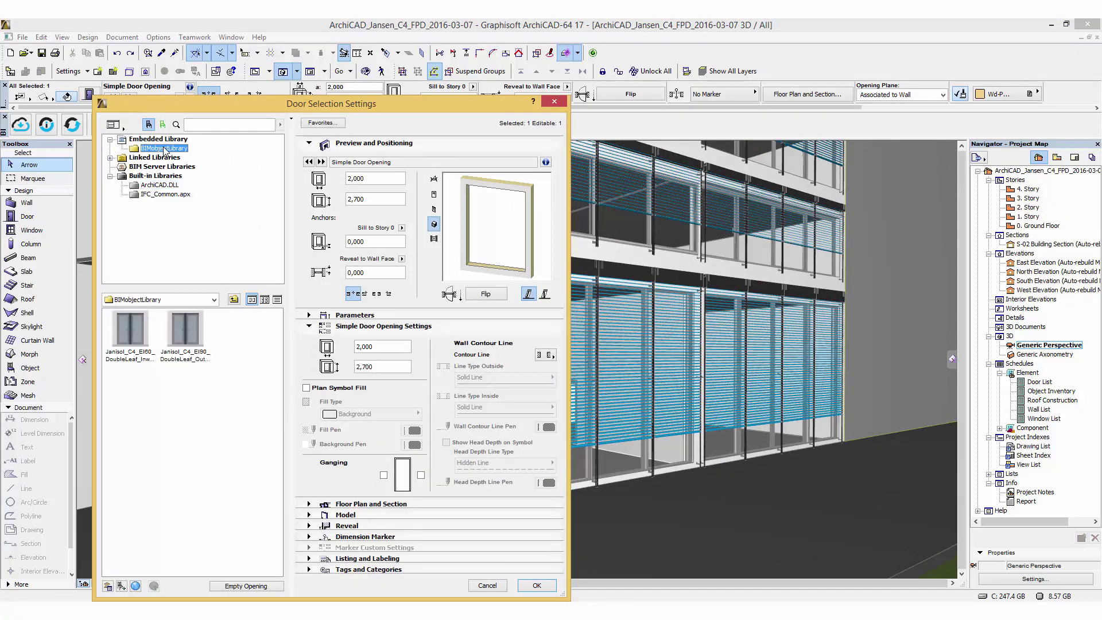
pyautogui.click(185, 336)
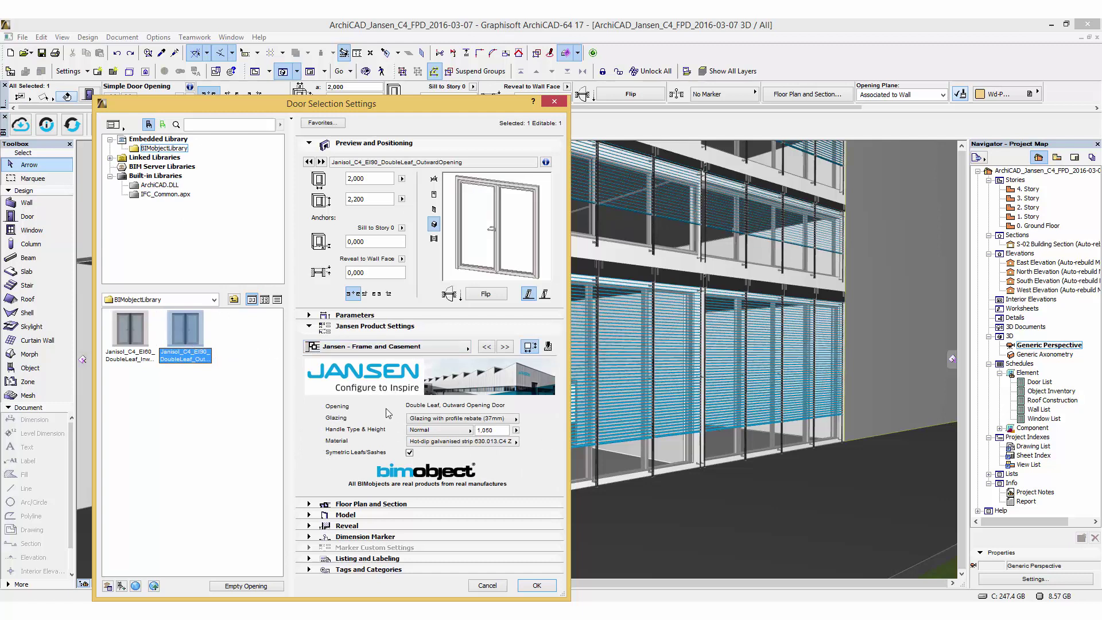
# Set the door's glazing to Center glazing (37mm) and its handle type to Full Panic E1125.
pyautogui.click(418, 421)
pyautogui.click(564, 429)
pyautogui.click(458, 430)
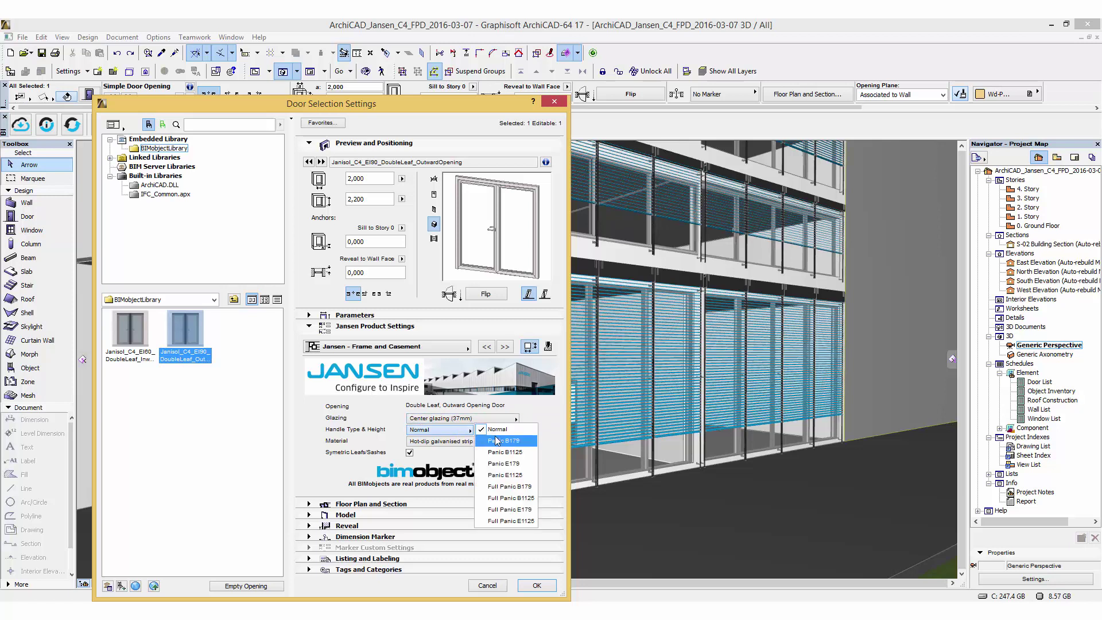
pyautogui.click(501, 524)
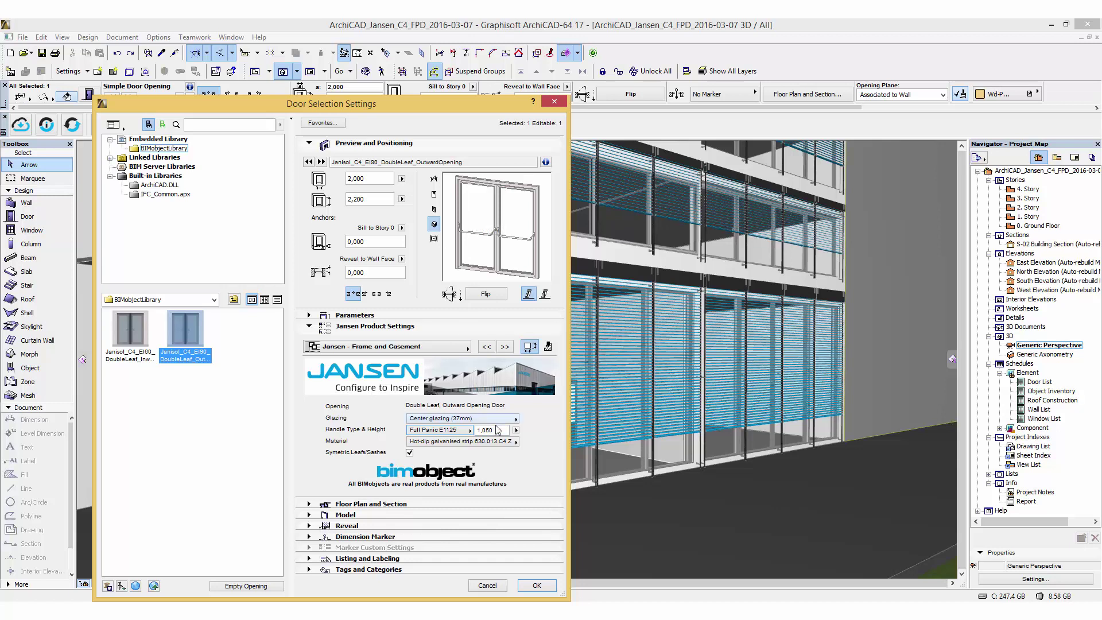
# Try a handle height of 0,900 and restore it to 1,050.
pyautogui.moveTo(497, 429); pyautogui.dragTo(461, 428)
pyautogui.write('0,900')
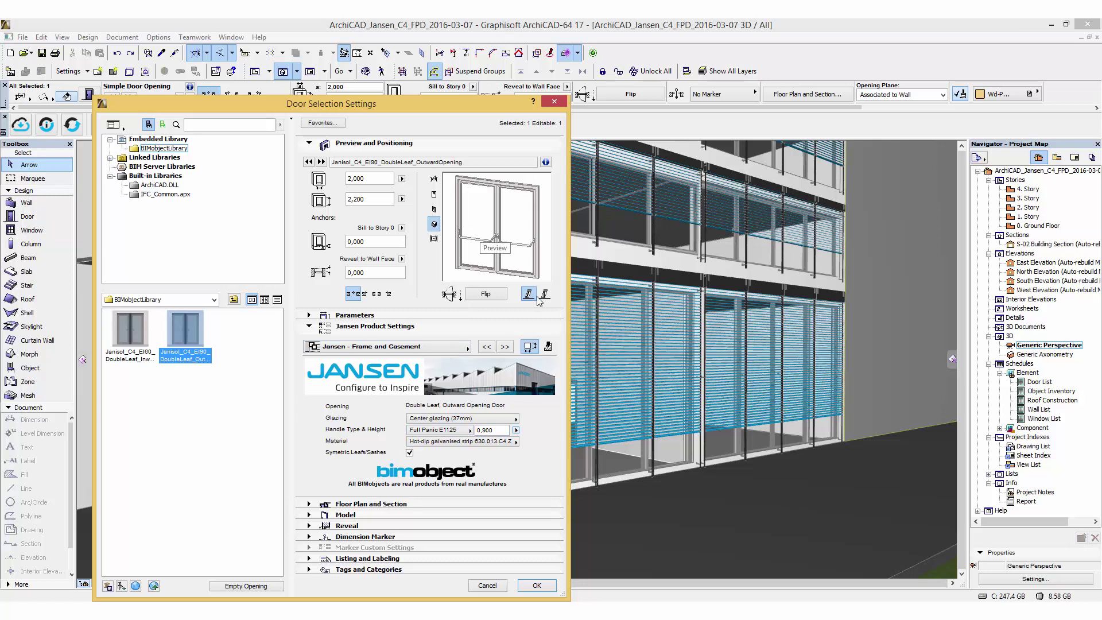
pyautogui.write('1,050')
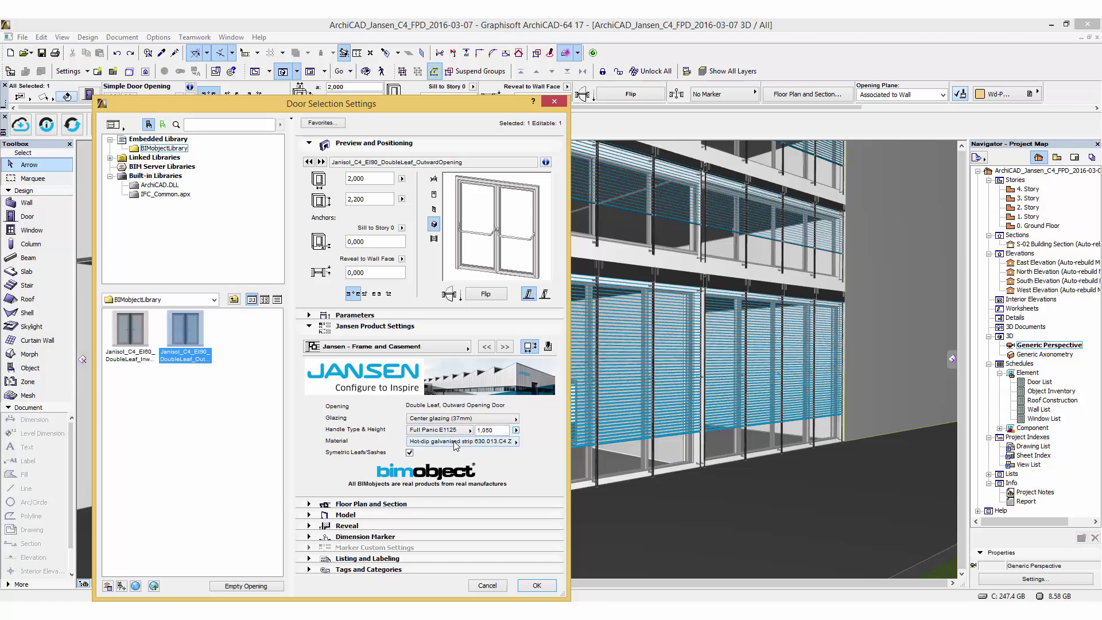
# Set the door's material to Uncoated 630.013.C4 and turn off symmetric leafs/sashes.
pyautogui.click(457, 442)
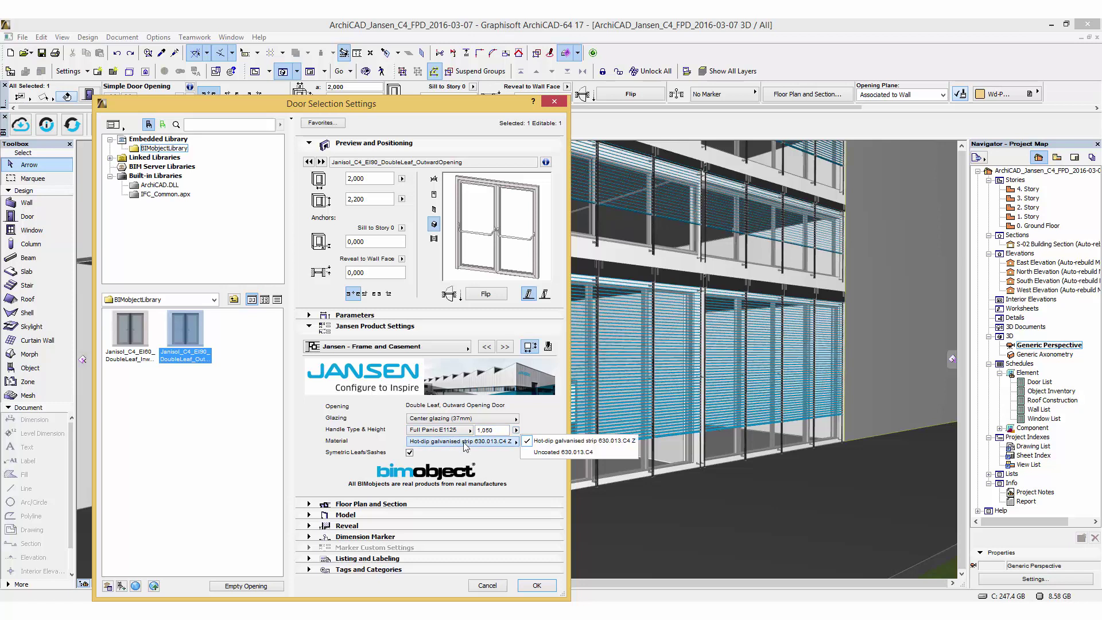
pyautogui.click(597, 455)
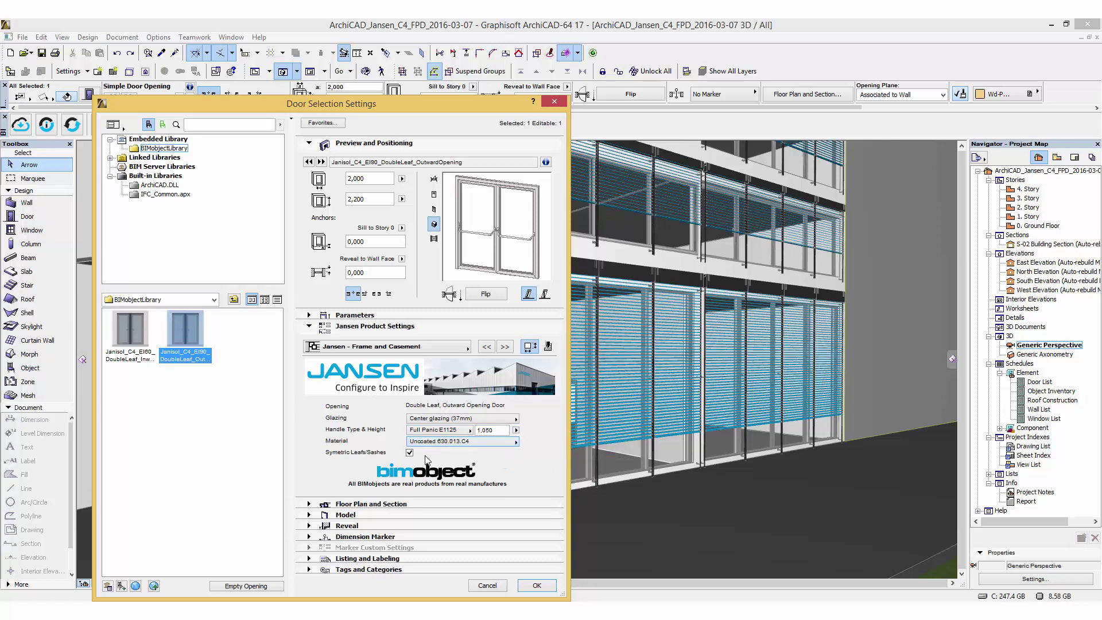
pyautogui.click(411, 453)
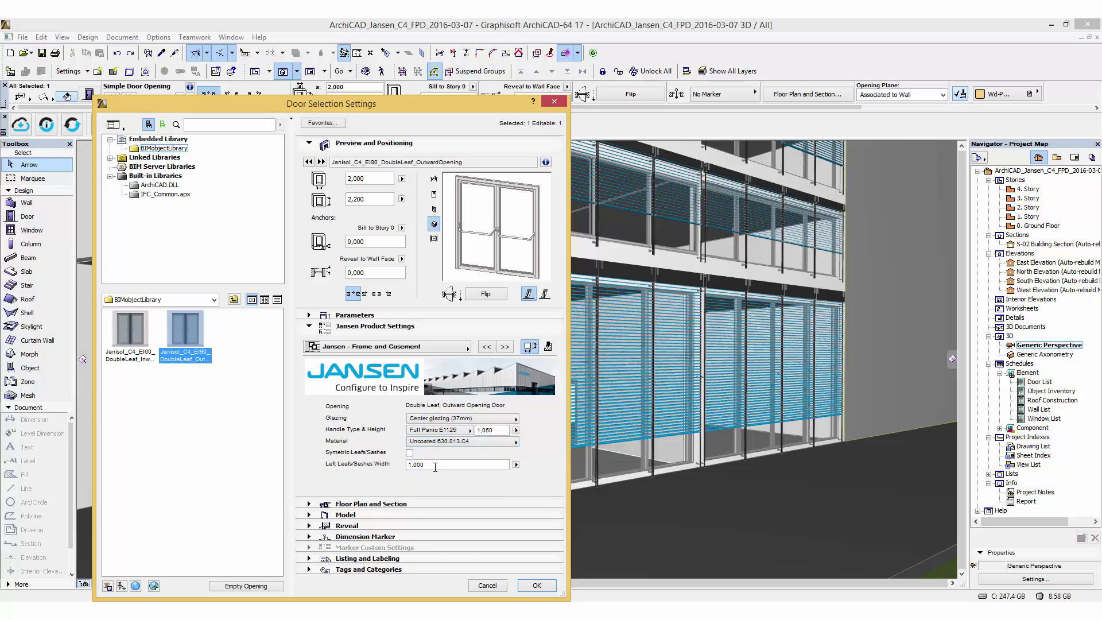
# Check the permitted range for the left leaf width and apply the configured settings to the entrance door.
pyautogui.click(515, 466)
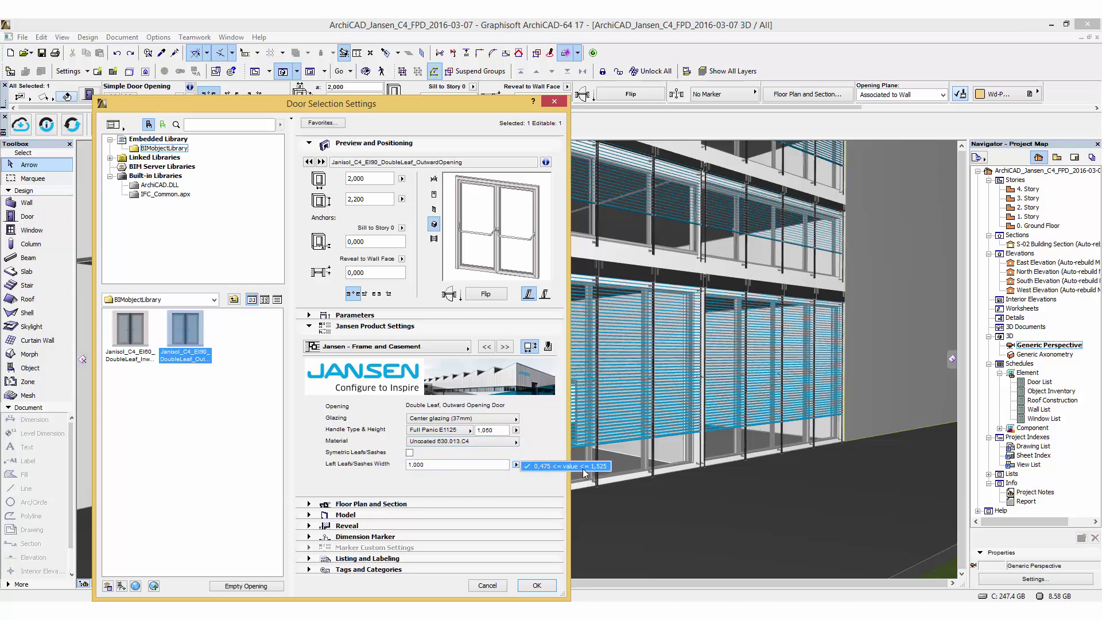
pyautogui.click(534, 468)
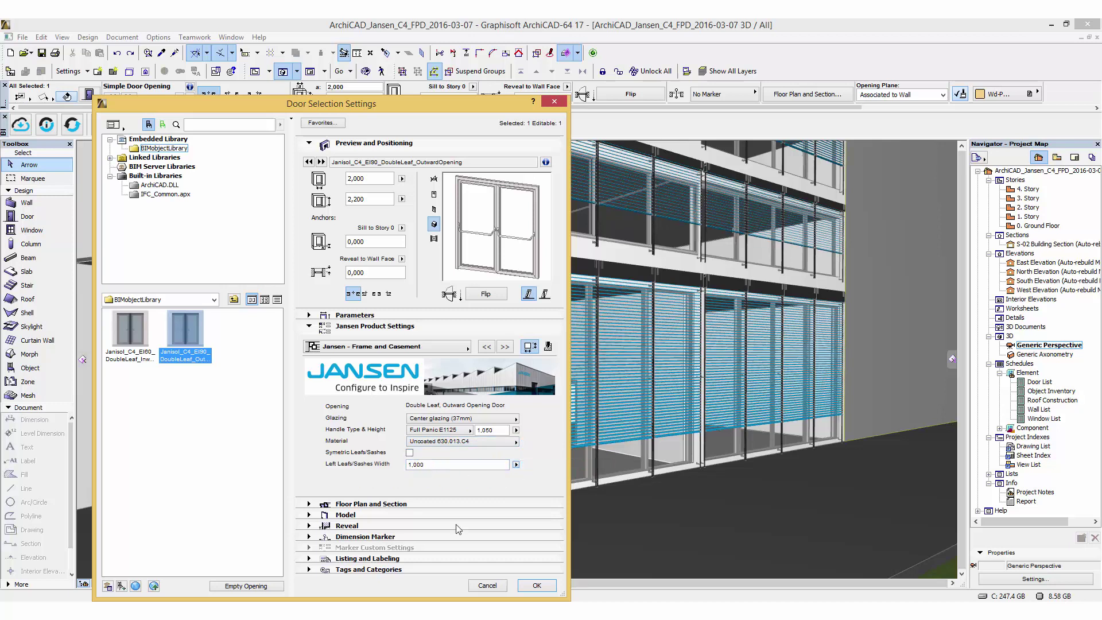
pyautogui.click(527, 585)
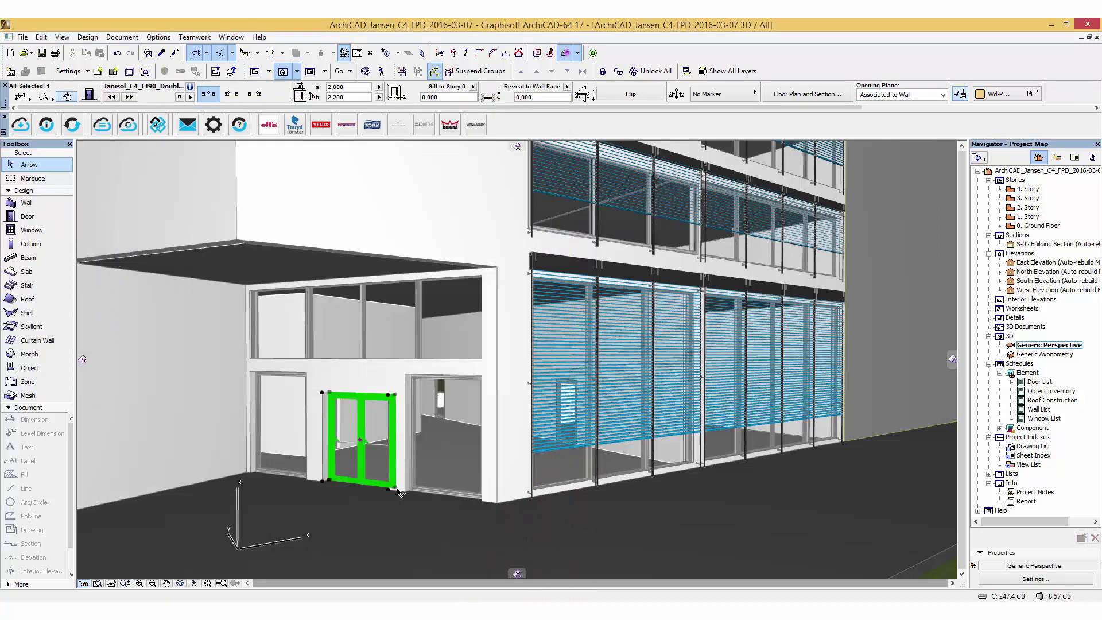
# Stretch the entrance door's height to 2,700, level with the top of the adjacent window opening.
pyautogui.scroll(5, 358, 441)
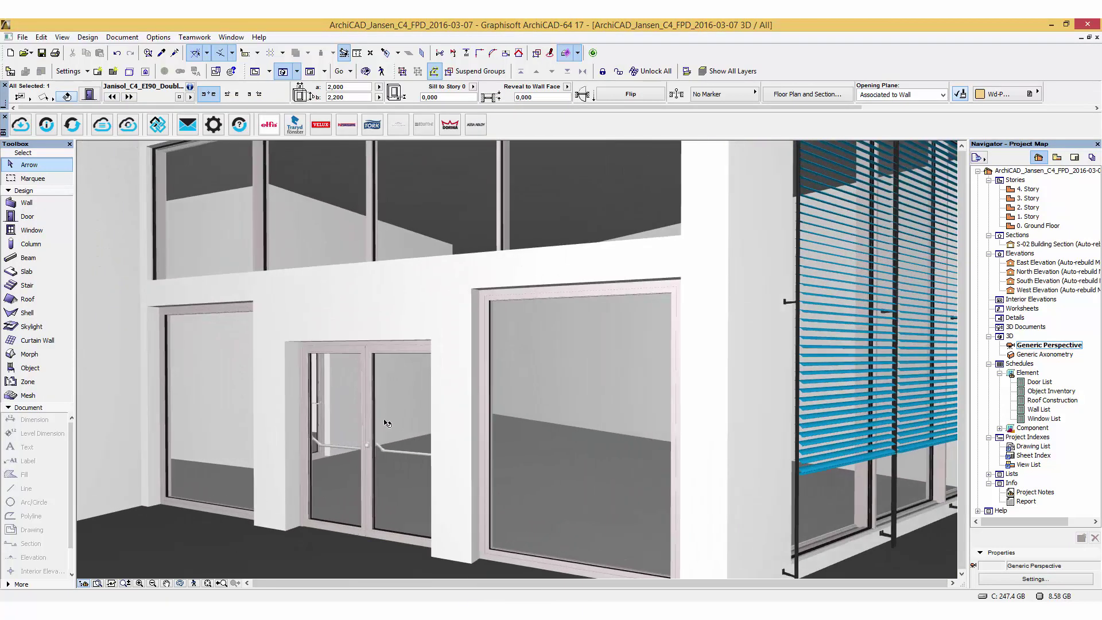
pyautogui.click(433, 342)
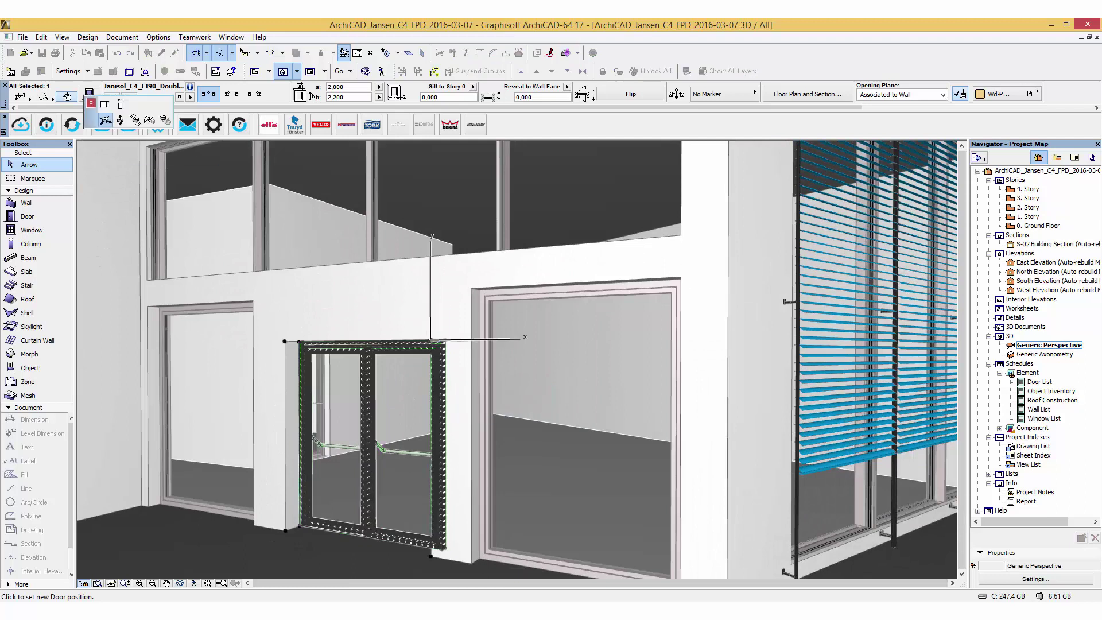
pyautogui.click(120, 104)
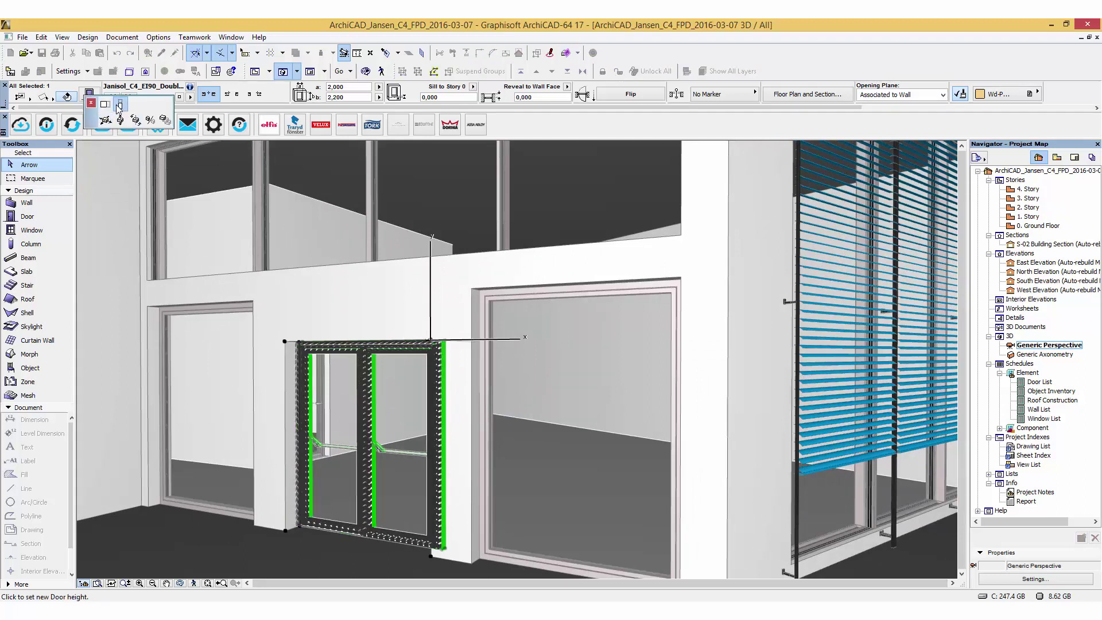
pyautogui.click(474, 285)
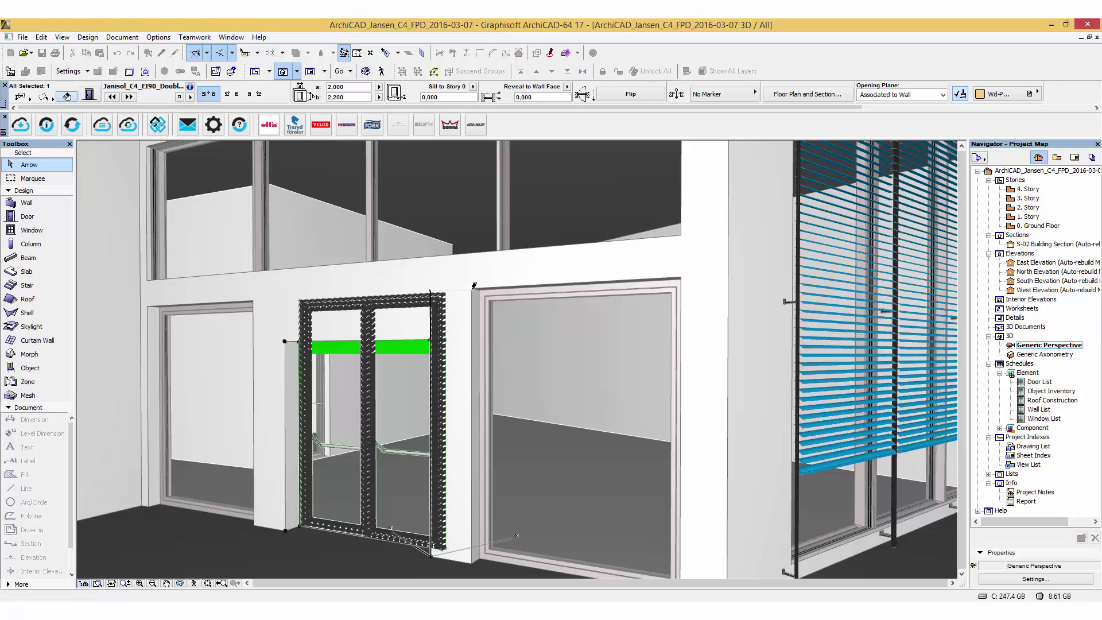
# Narrow the entrance door's left leaf by shifting the meeting stiles toward the left jamb.
pyautogui.click(366, 422)
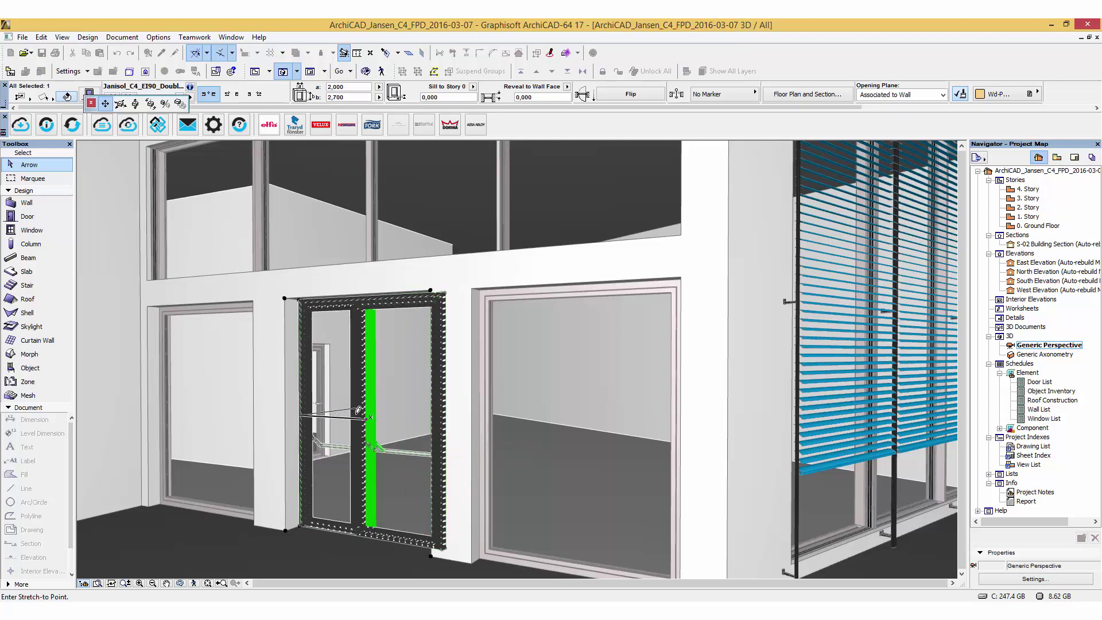
pyautogui.click(359, 410)
pyautogui.scroll(5, 363, 448)
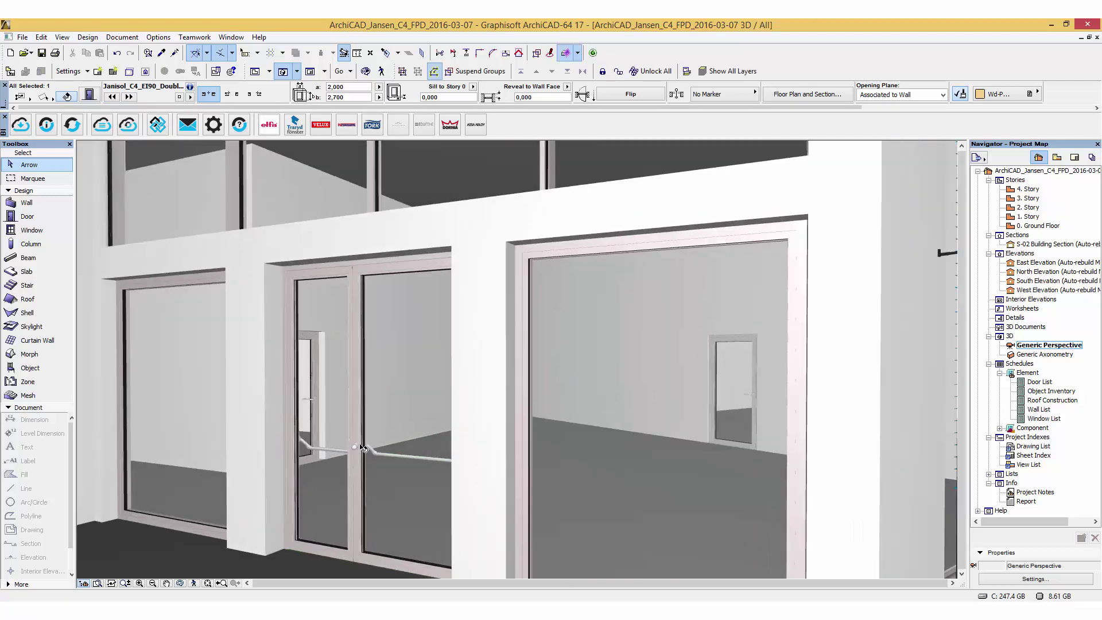
# Swing the entrance door's two leaves open outward to 90° in the 3D model.
pyautogui.scroll(2, 363, 448)
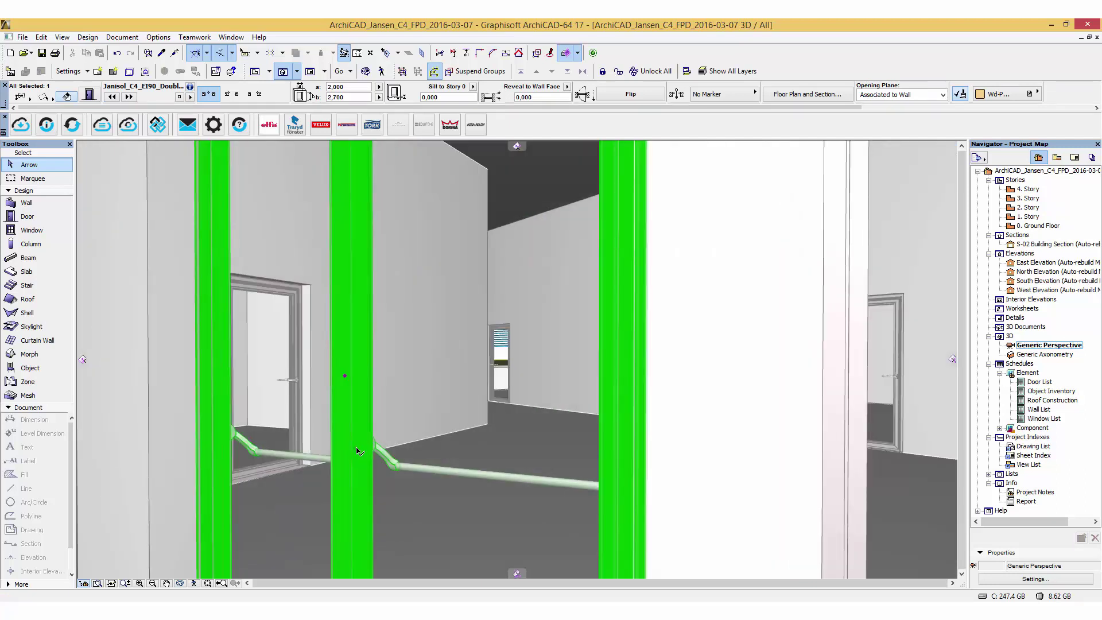
pyautogui.click(357, 449)
pyautogui.write('90')
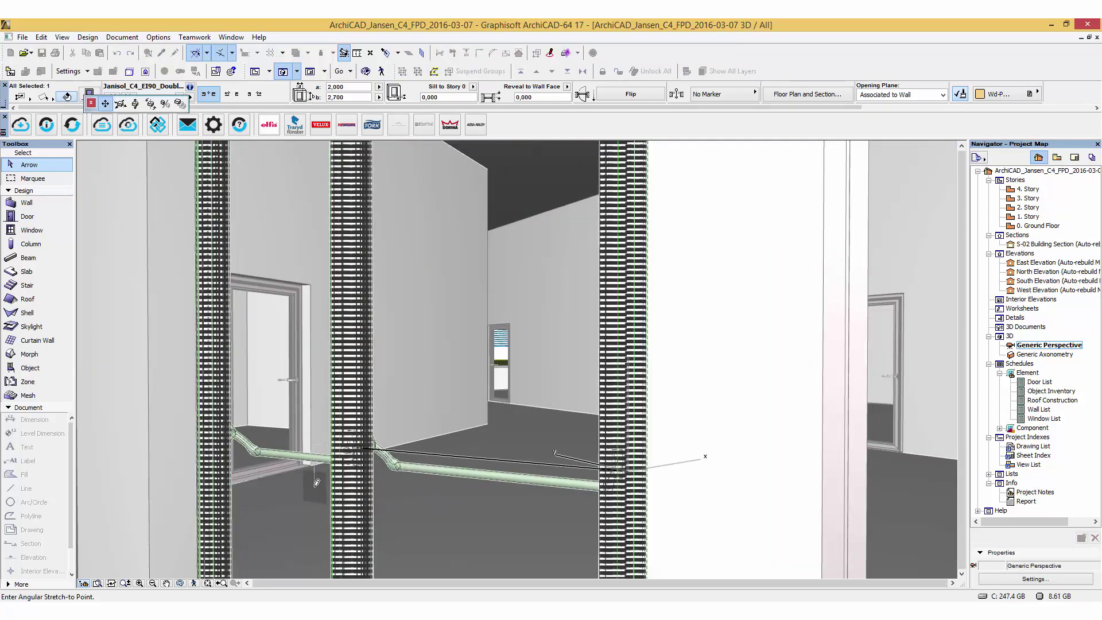
pyautogui.click(317, 481)
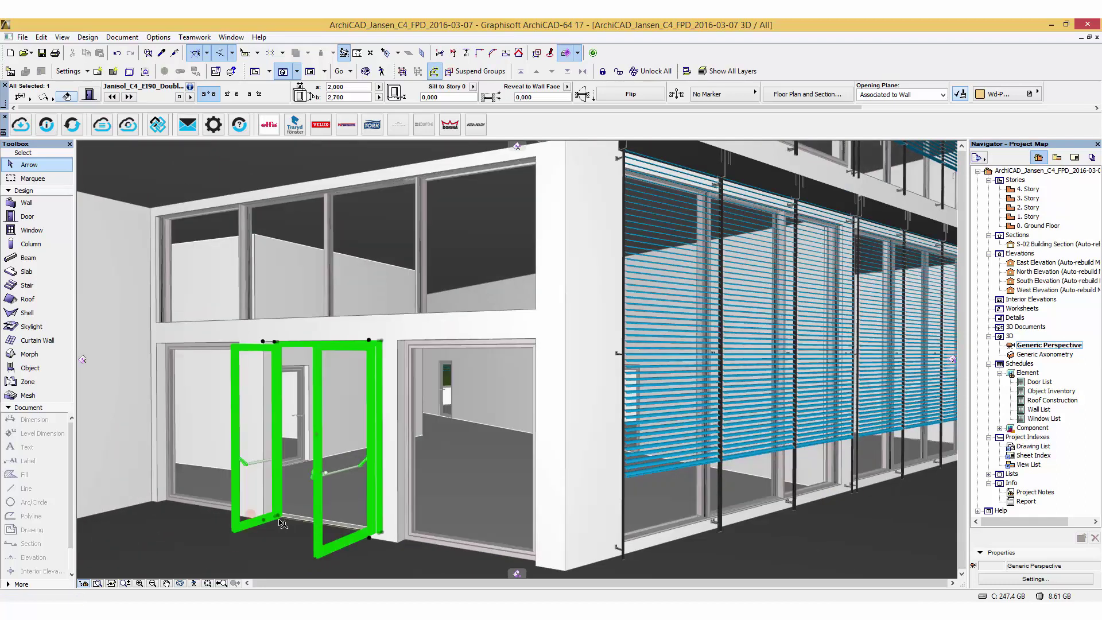
# Inspect the opened entrance door from several sides and examine its frame profiles in the horizontally cut building model.
pyautogui.keyDown('shift'); pyautogui.moveTo(253, 515); pyautogui.dragTo(545, 561, button='middle'); pyautogui.keyUp('shift')
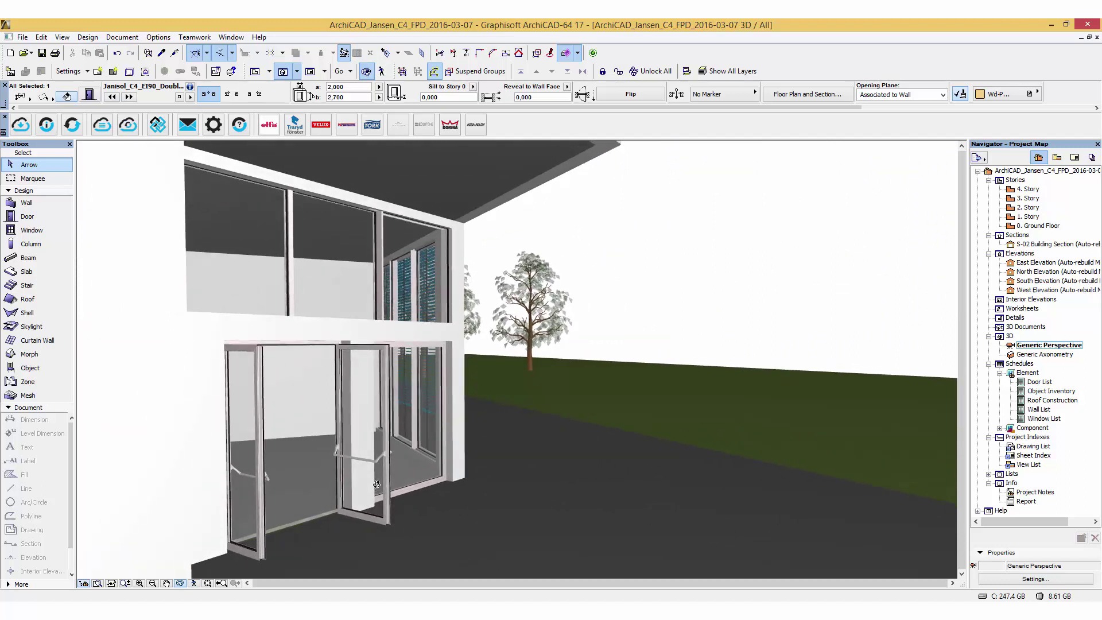
pyautogui.scroll(2, 377, 485)
pyautogui.keyDown('shift'); pyautogui.moveTo(551, 510); pyautogui.dragTo(143, 497, button='middle'); pyautogui.keyUp('shift')
pyautogui.scroll(-3, 144, 497)
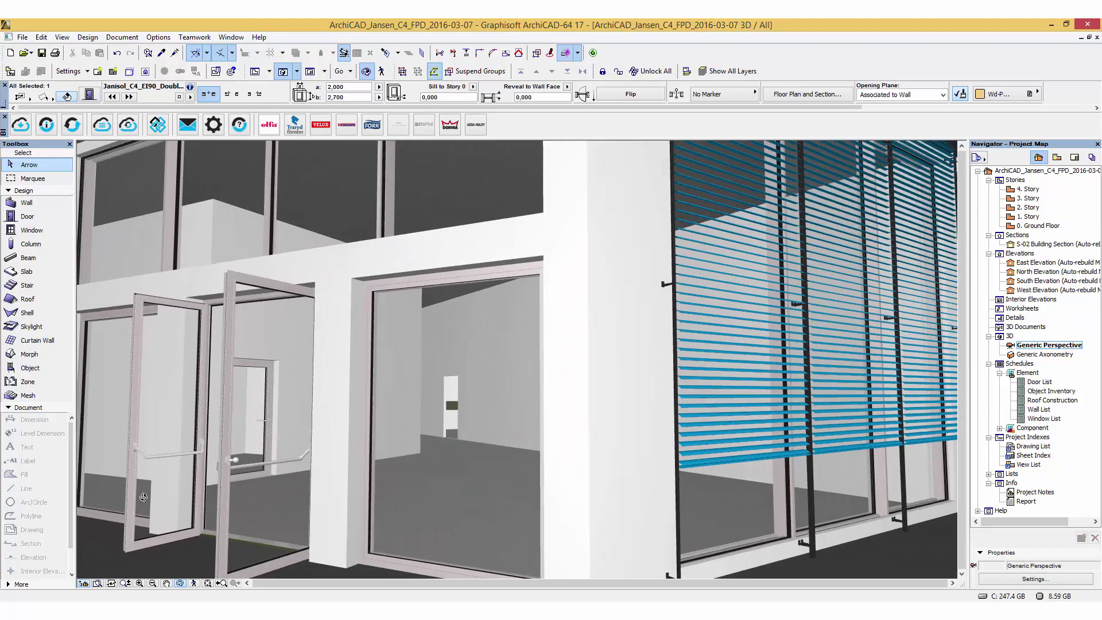
pyautogui.press('Down')
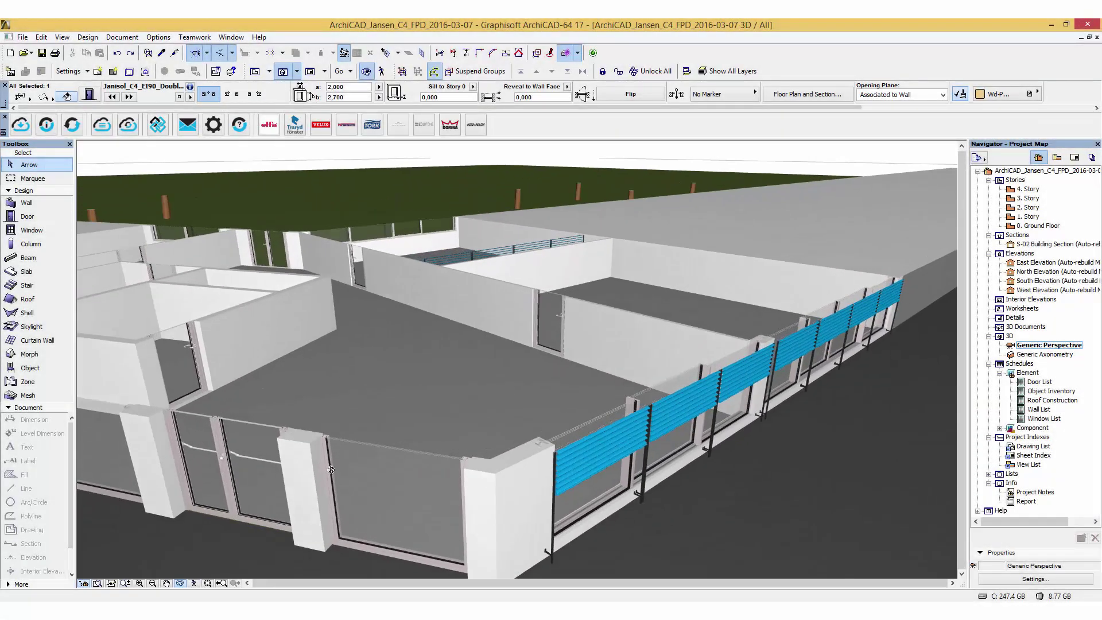
pyautogui.scroll(5, 279, 412)
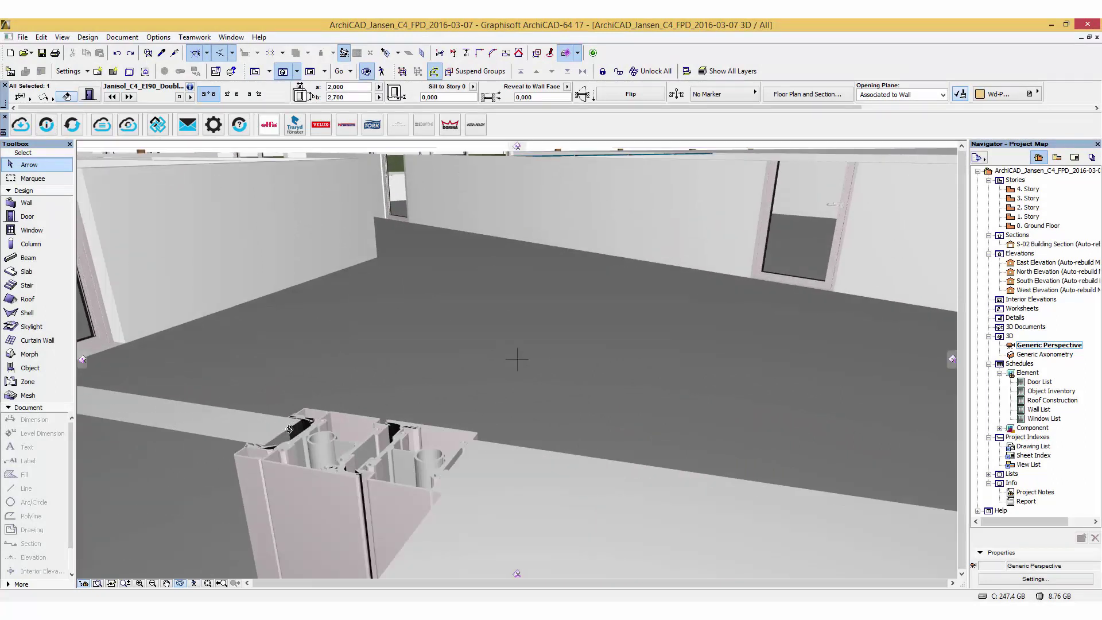
pyautogui.scroll(-4, 262, 443)
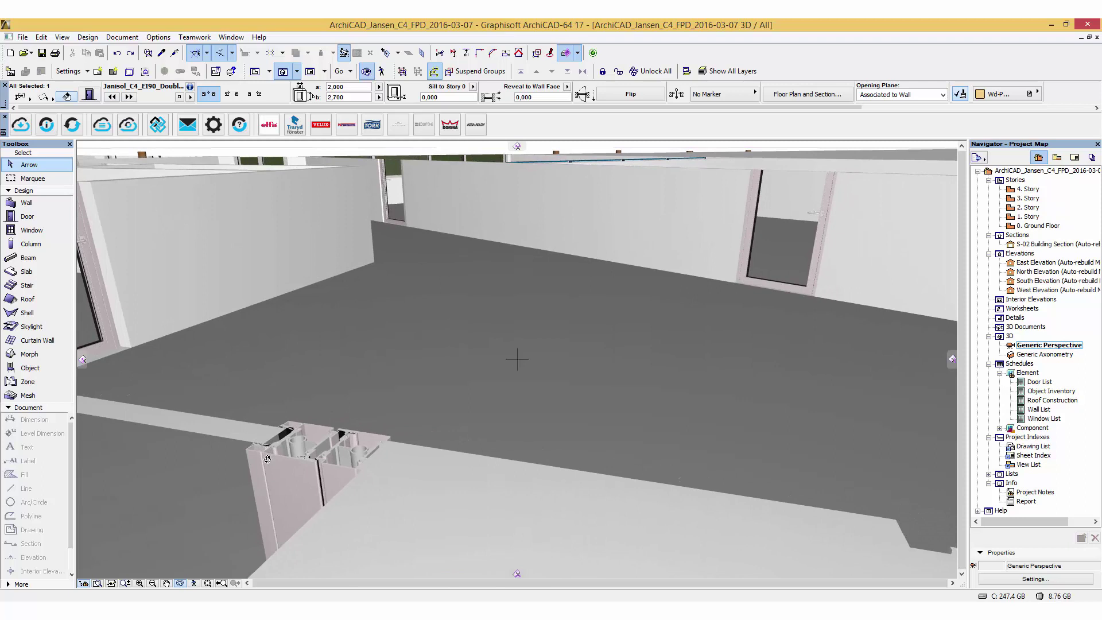
pyautogui.scroll(-4, 374, 370)
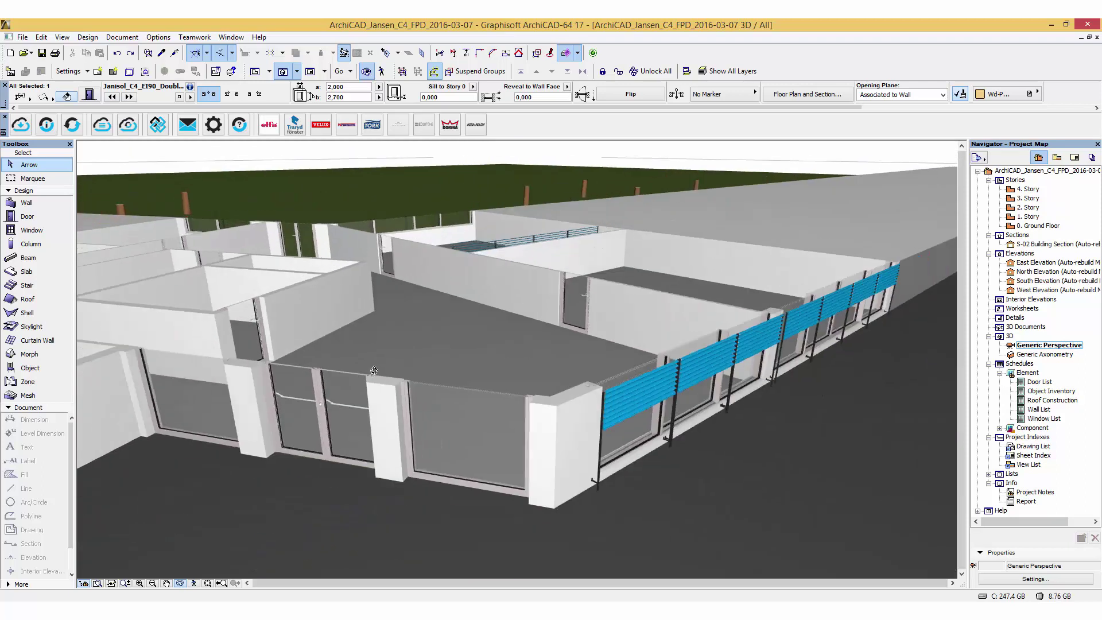
pyautogui.scroll(-3, 374, 370)
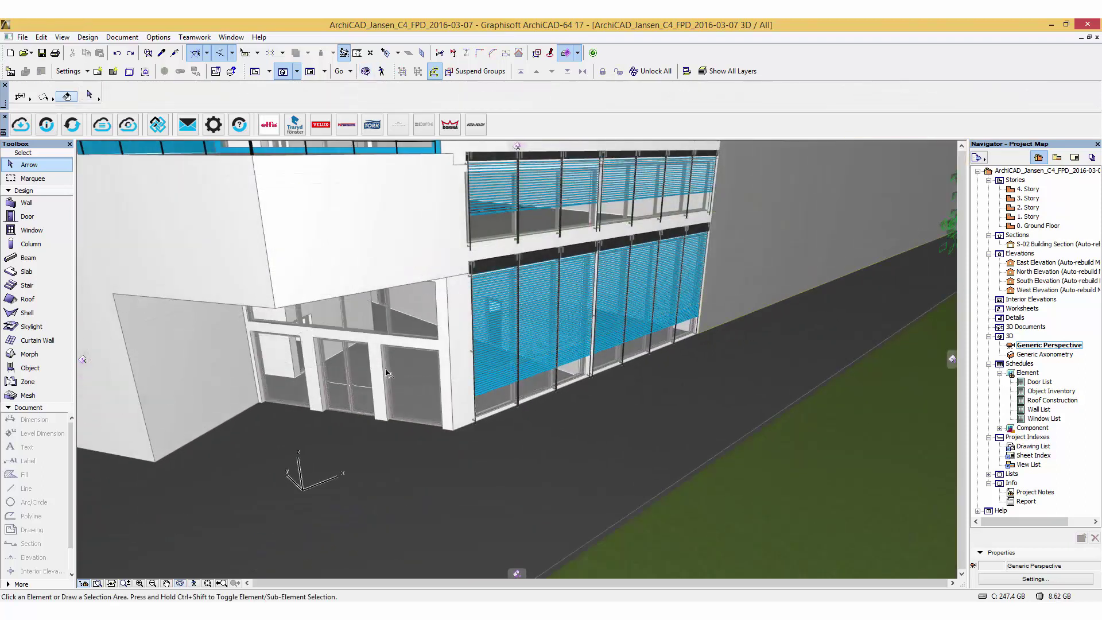
# Open the 4. Story floor plan and swing the Janisol C4 EI90 single leaf door closed.
pyautogui.doubleClick(1031, 189)
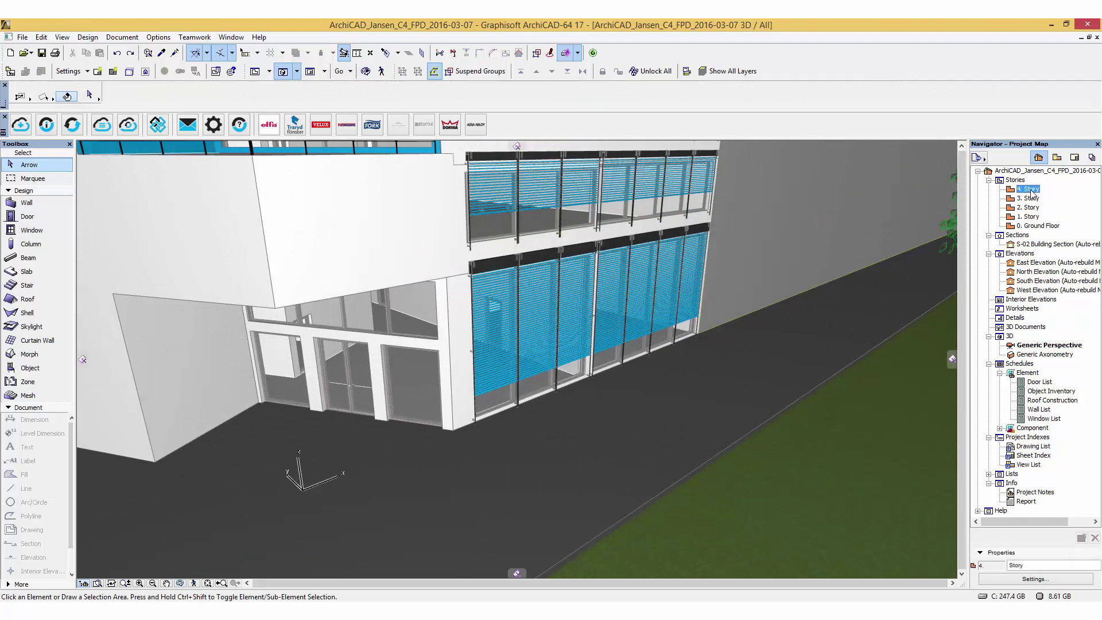
pyautogui.scroll(10, 341, 415)
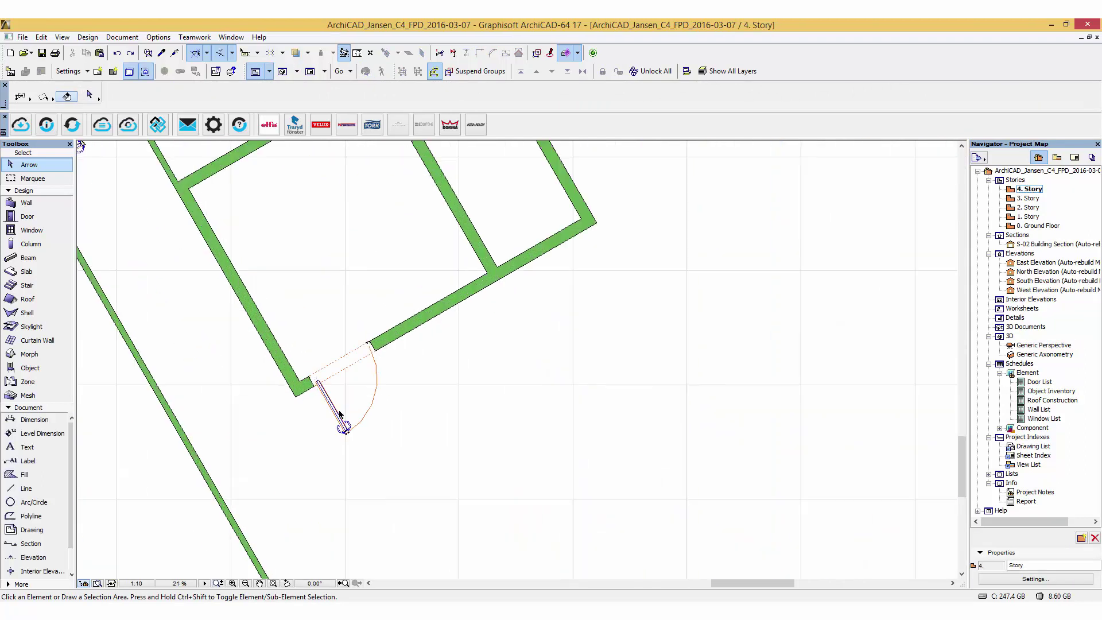
pyautogui.click(275, 459)
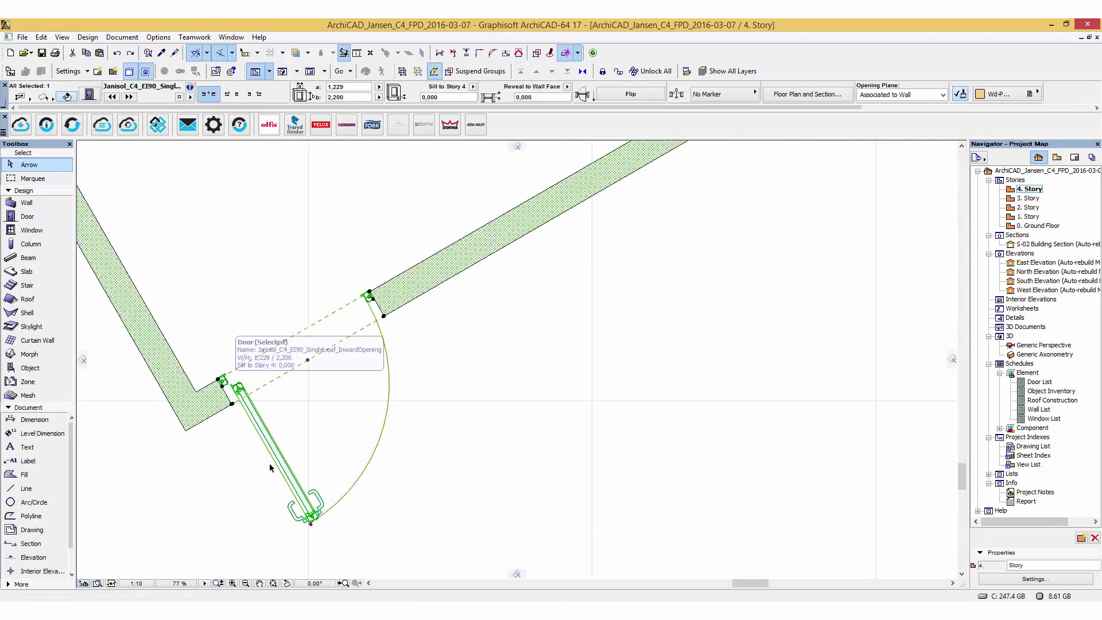
pyautogui.click(312, 519)
pyautogui.click(359, 299)
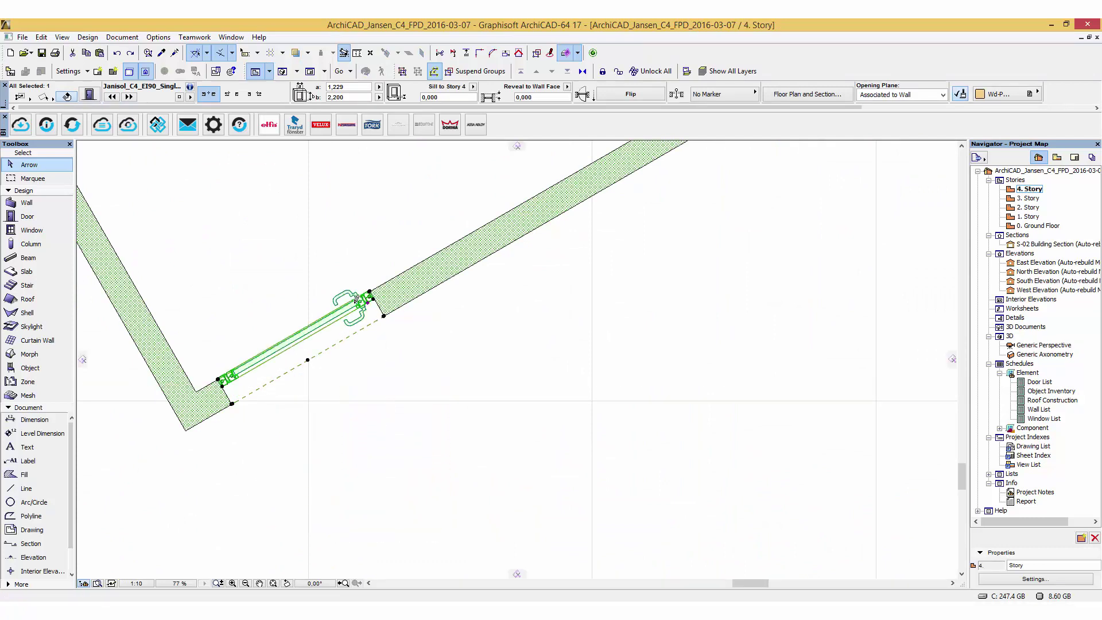
# Narrow the single leaf door to a width of 0,605, and widen it to 1,140 along the wall.
pyautogui.click(361, 302)
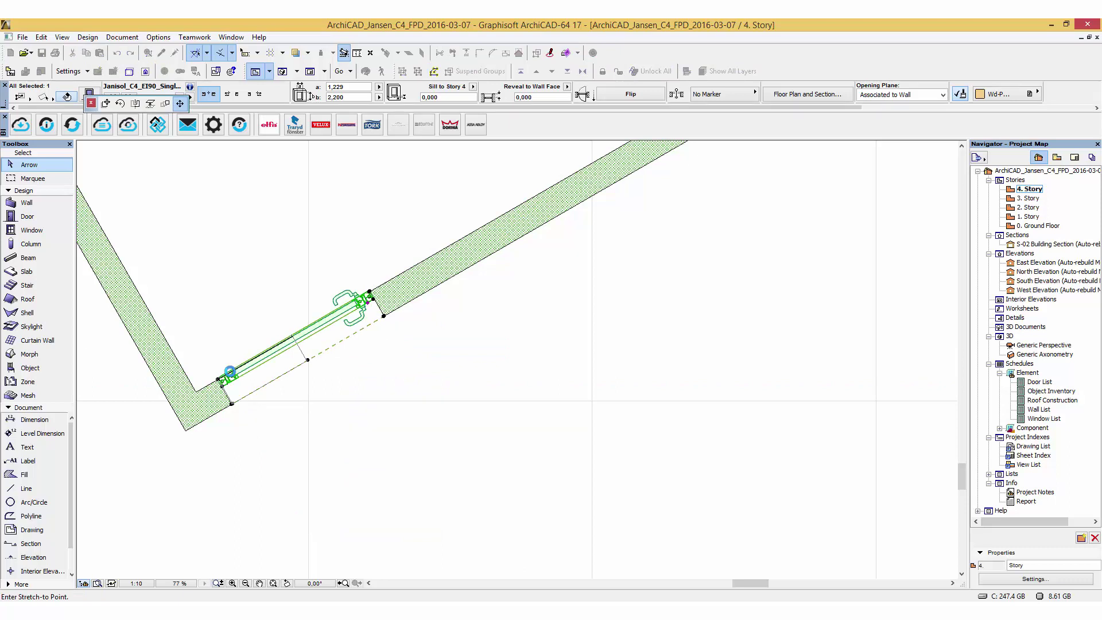
pyautogui.click(292, 340)
pyautogui.click(293, 338)
pyautogui.click(367, 325)
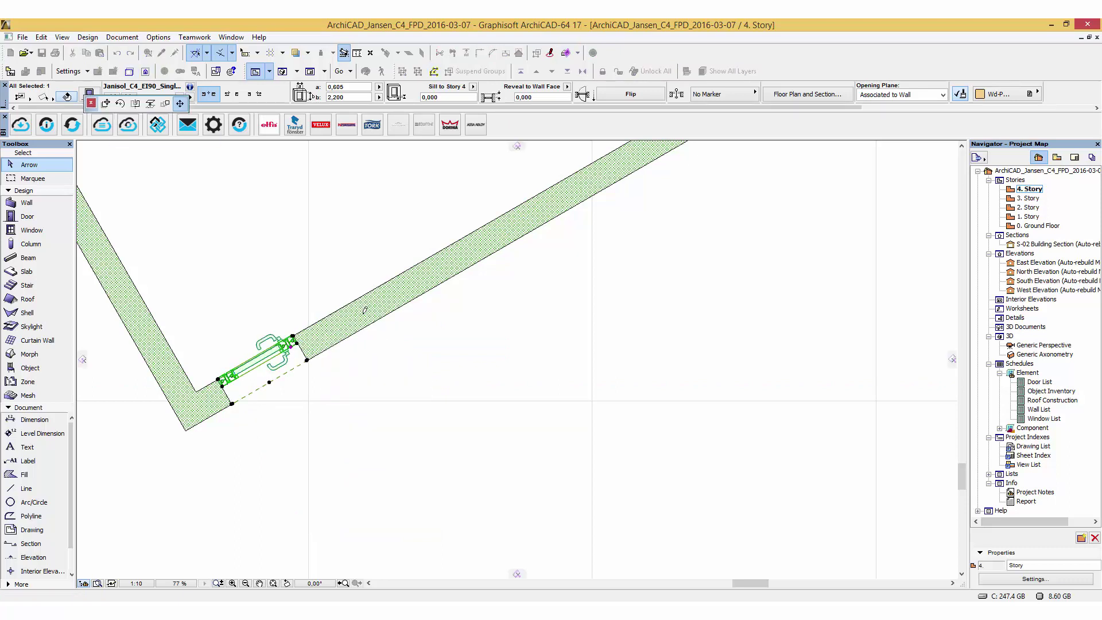
# Set the floor plan scale to 1:50.
pyautogui.scroll(5, 311, 322)
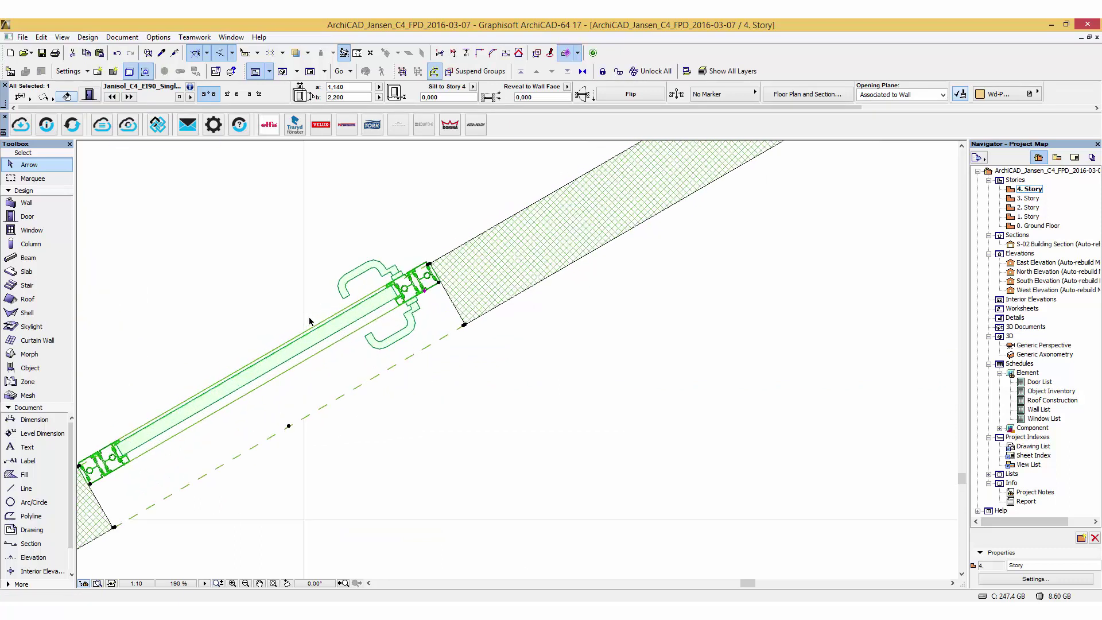
pyautogui.click(137, 584)
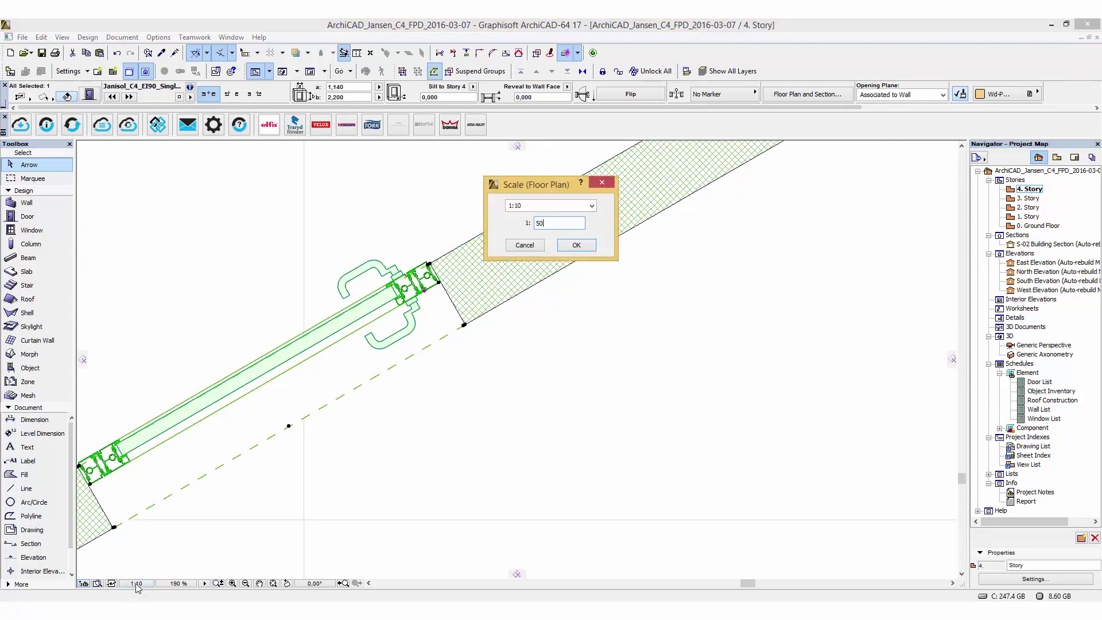
pyautogui.press('Return')
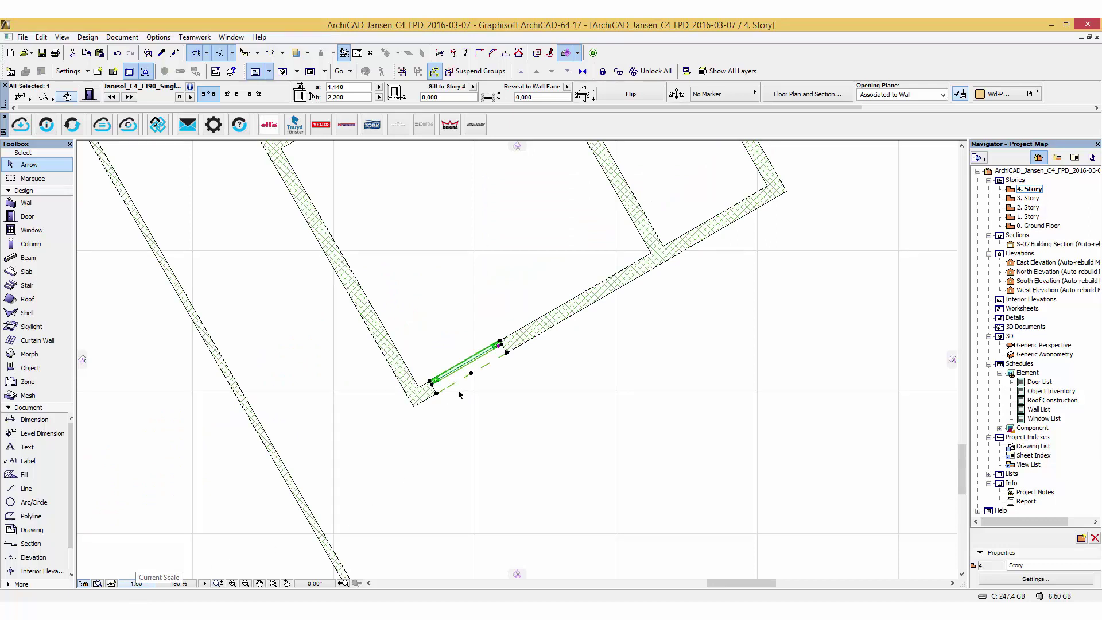
# Swing the single leaf door open on the floor plan by moving the free end of its leaf.
pyautogui.scroll(5, 492, 357)
pyautogui.click(515, 334)
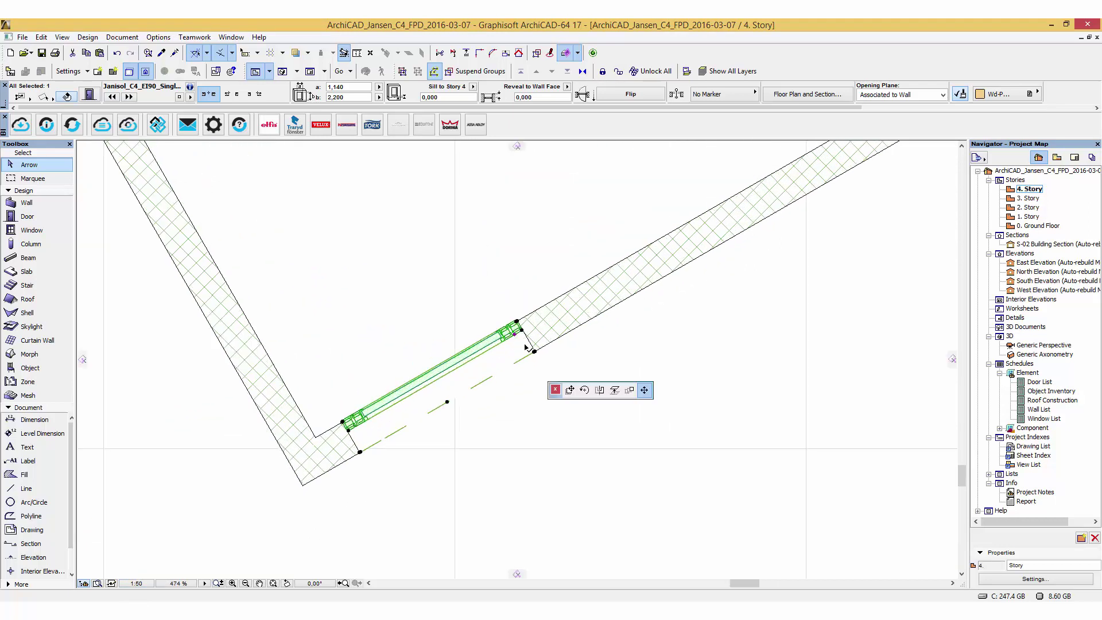
pyautogui.click(360, 520)
pyautogui.click(362, 516)
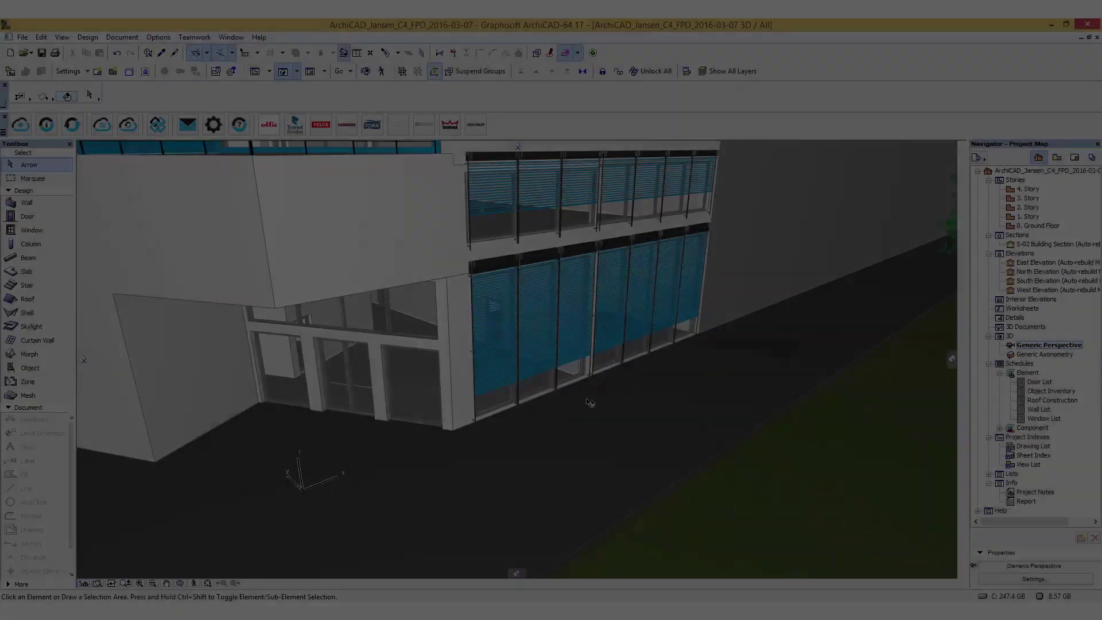
pyautogui.scroll(-5, 532, 425)
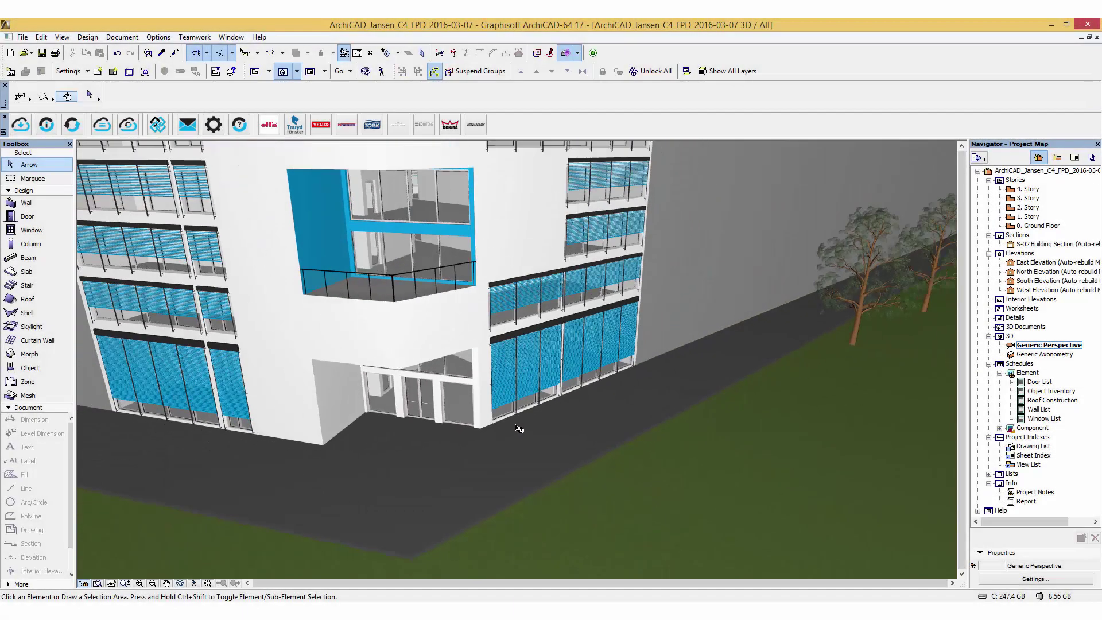